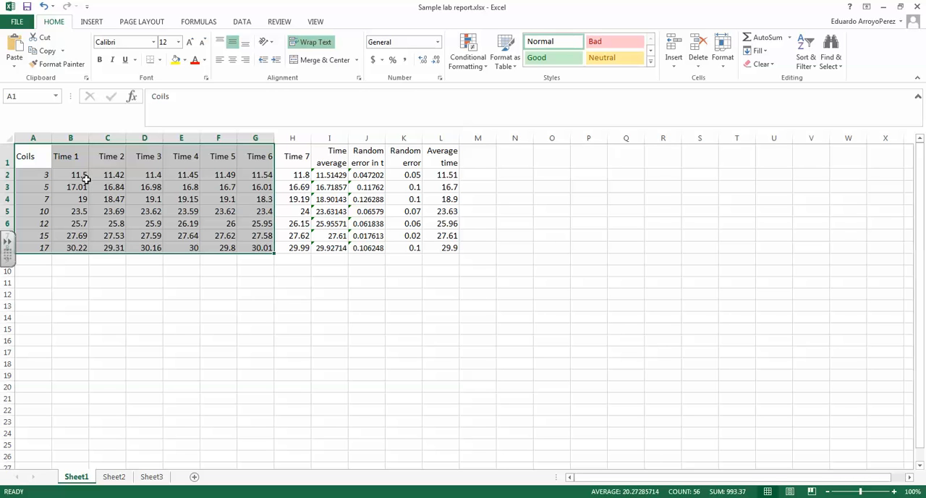
Step: Examine the coil counts, the repeated time readings and the calculated average and random error columns on Sheet1
left_click(108, 209)
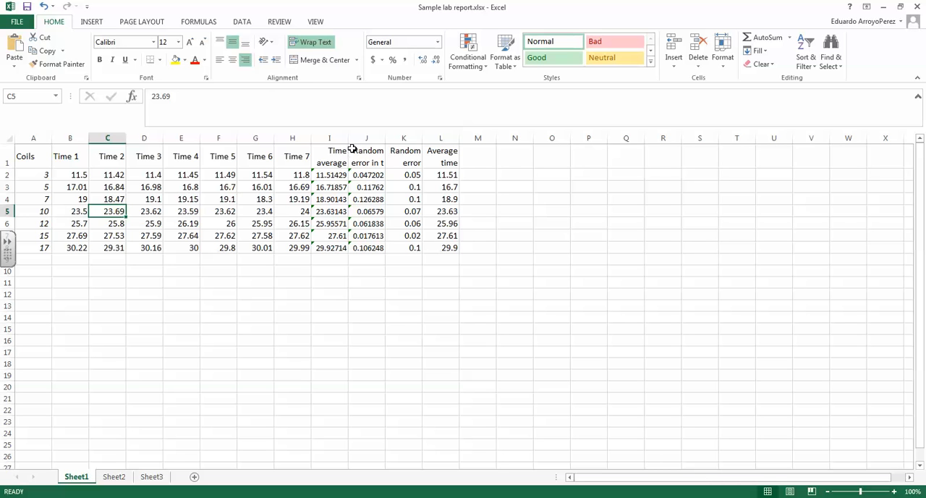
left_click_drag(333, 159, 337, 236)
left_click_drag(371, 160, 372, 236)
left_click_drag(434, 163, 439, 236)
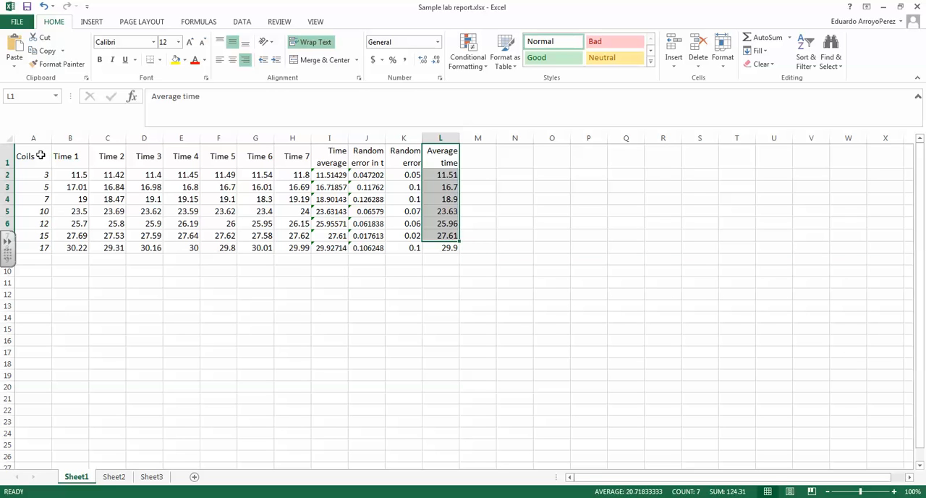
left_click_drag(44, 155, 255, 247)
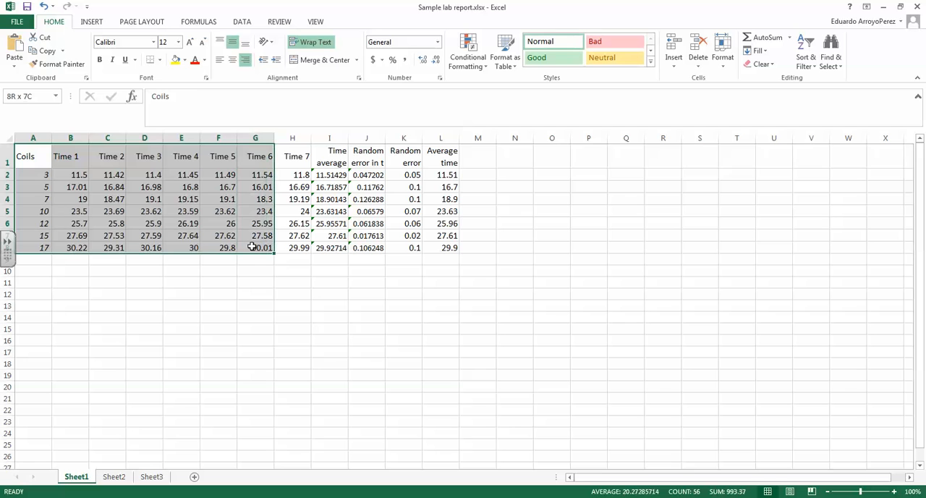
left_click(108, 236)
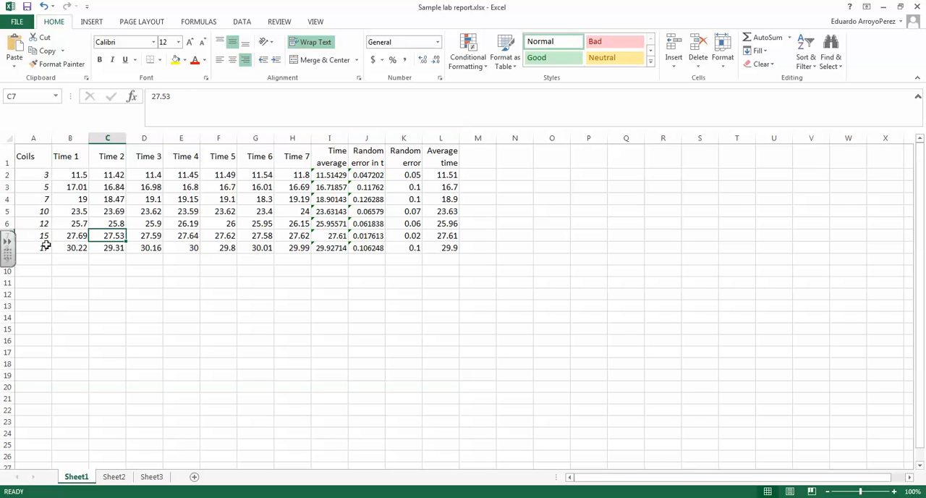
left_click(37, 177)
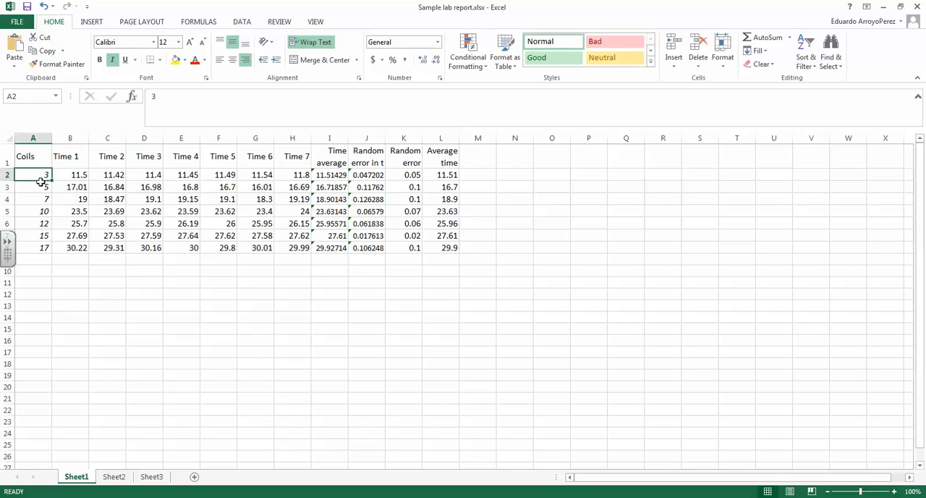
left_click(41, 187)
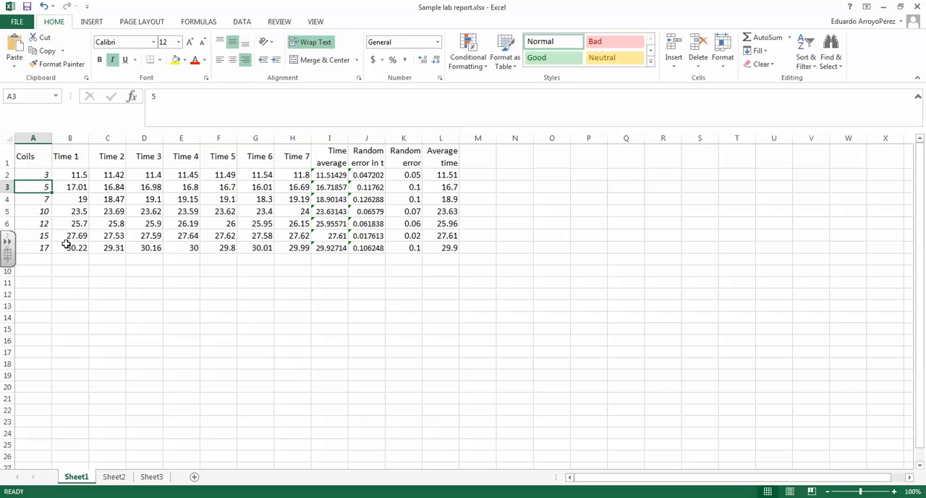
left_click(45, 175)
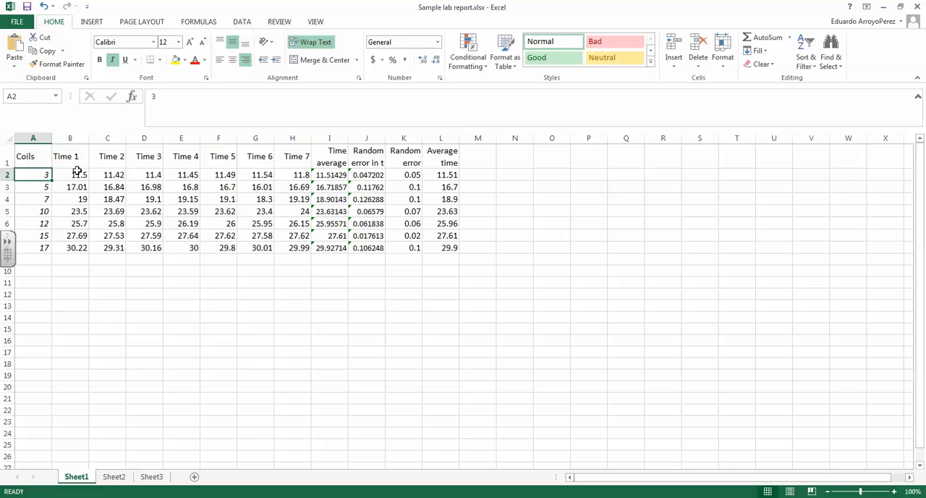
left_click_drag(76, 161, 78, 251)
left_click(78, 250)
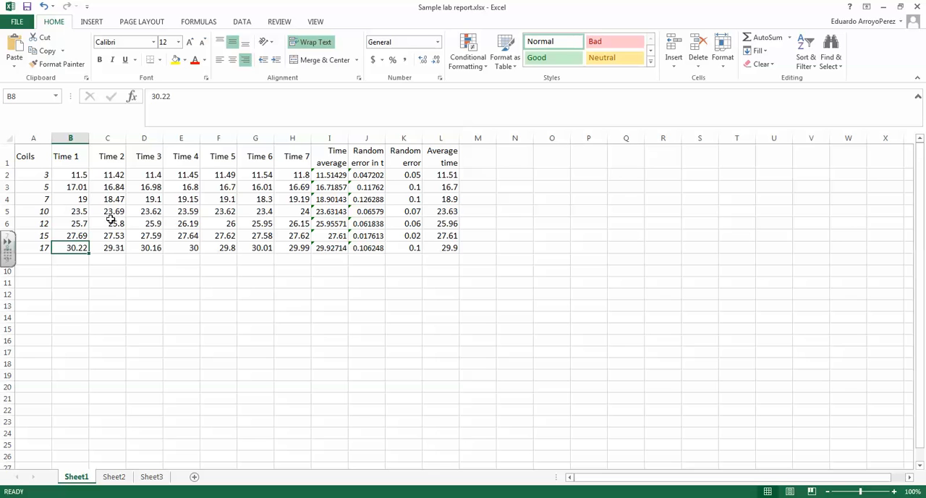
left_click(78, 175)
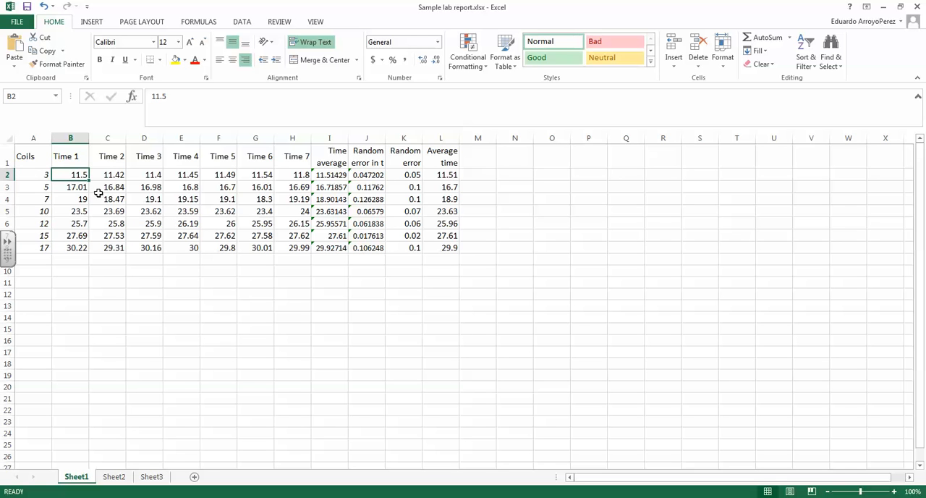
left_click(75, 188)
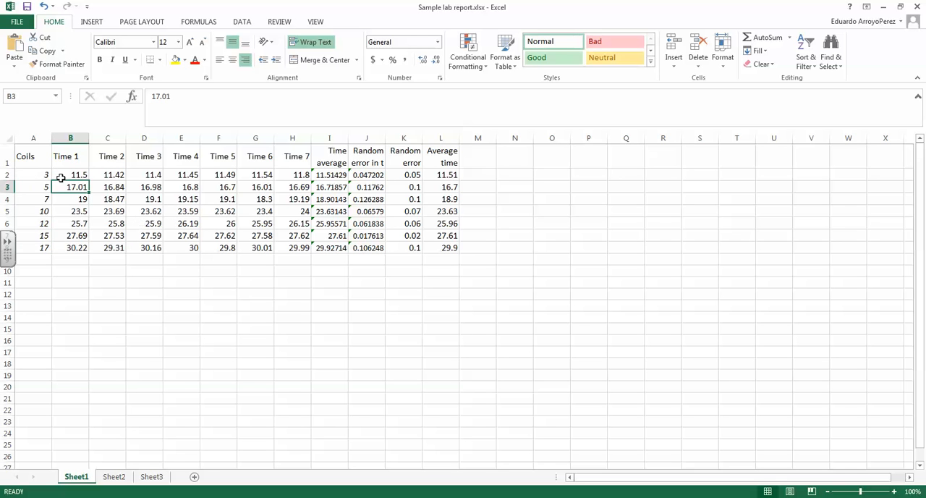
left_click(74, 177)
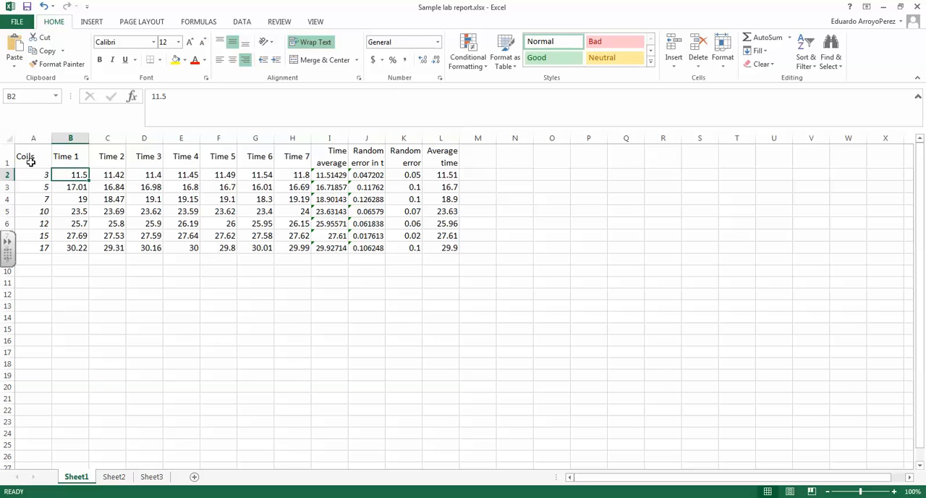
Step: Copy the Coils through Time 7 data, A1:H8, and paste it into the blank Word document
left_click_drag(31, 162, 302, 248)
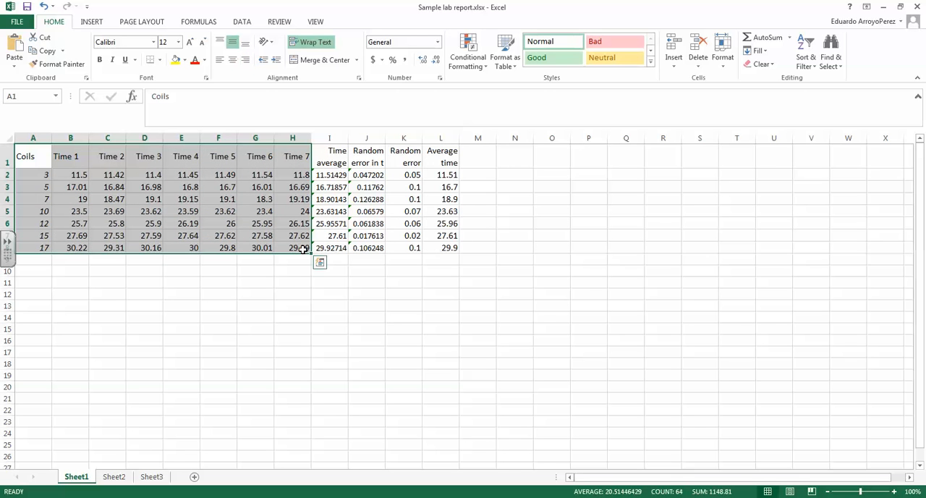
key("ctrl+c")
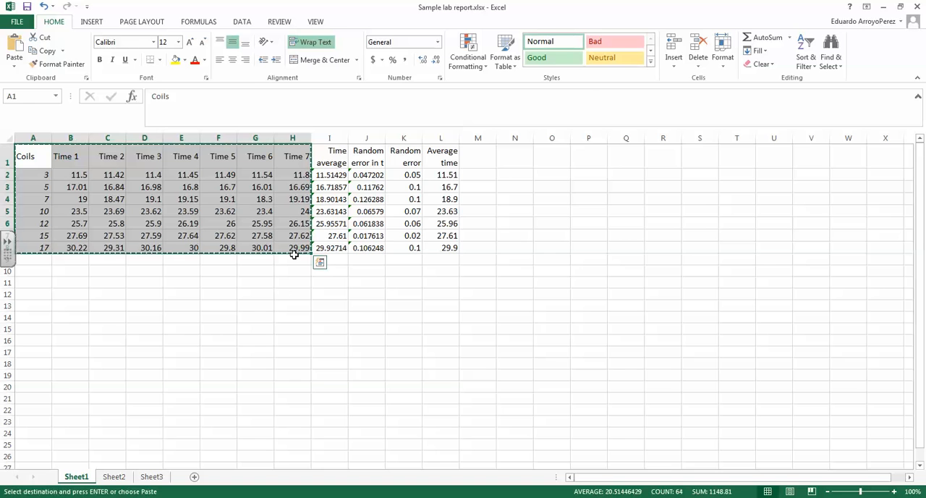
left_click(205, 496)
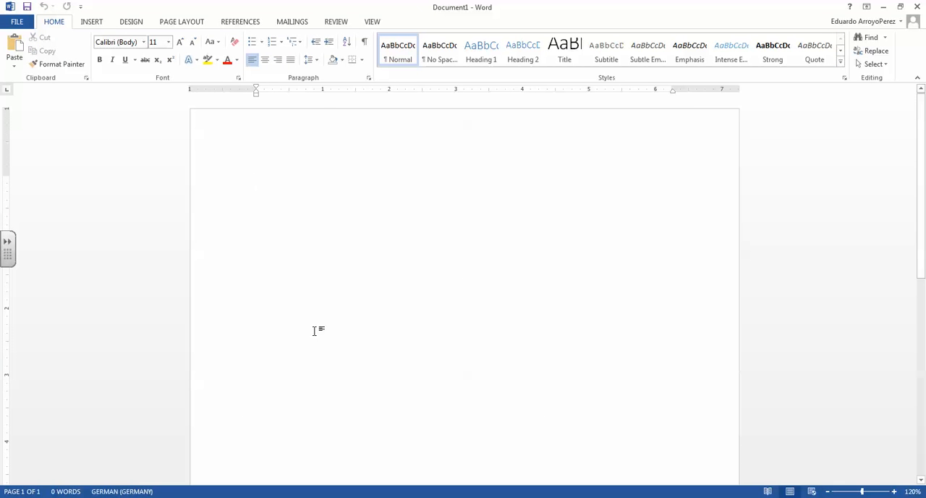
key("ctrl+v")
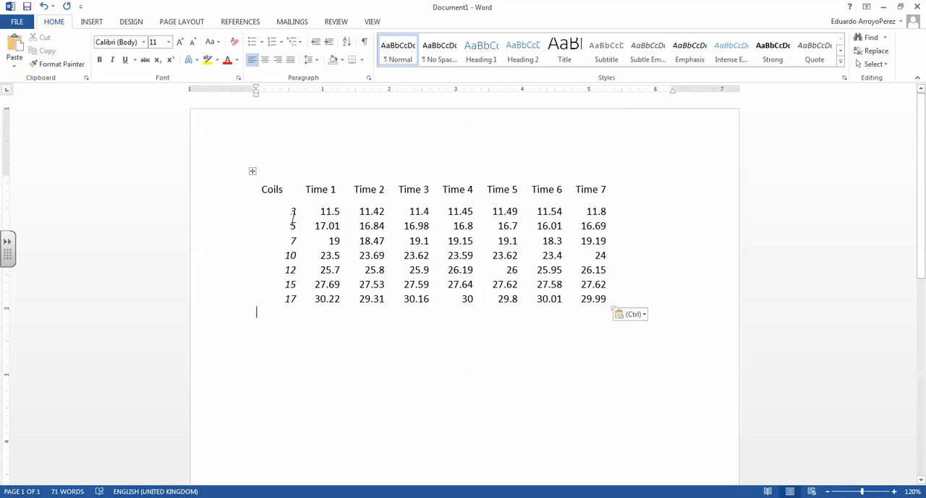
Step: Apply the Grid Table 1 Light style to the whole pasted table
left_click(252, 171)
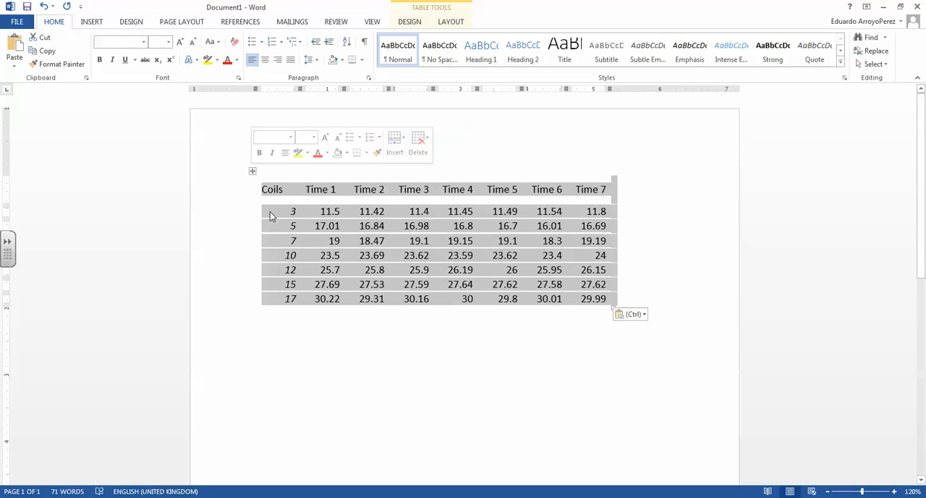
left_click(410, 22)
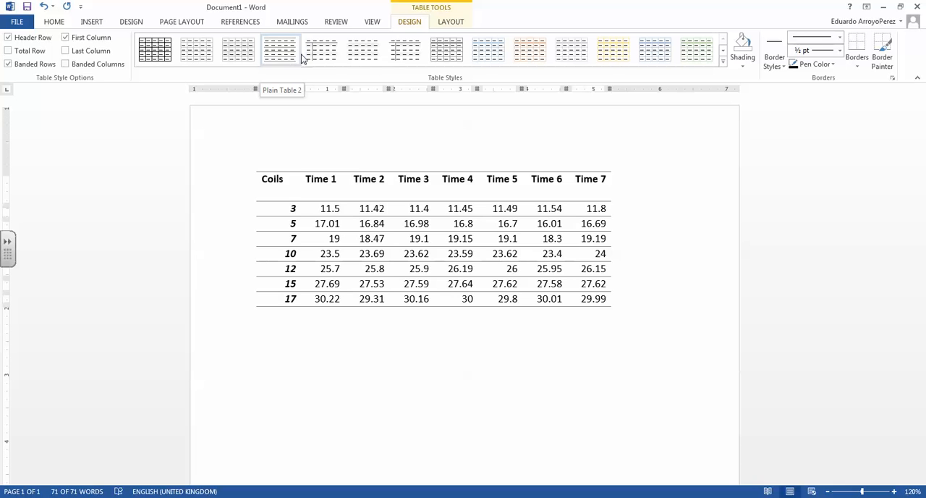
left_click(397, 58)
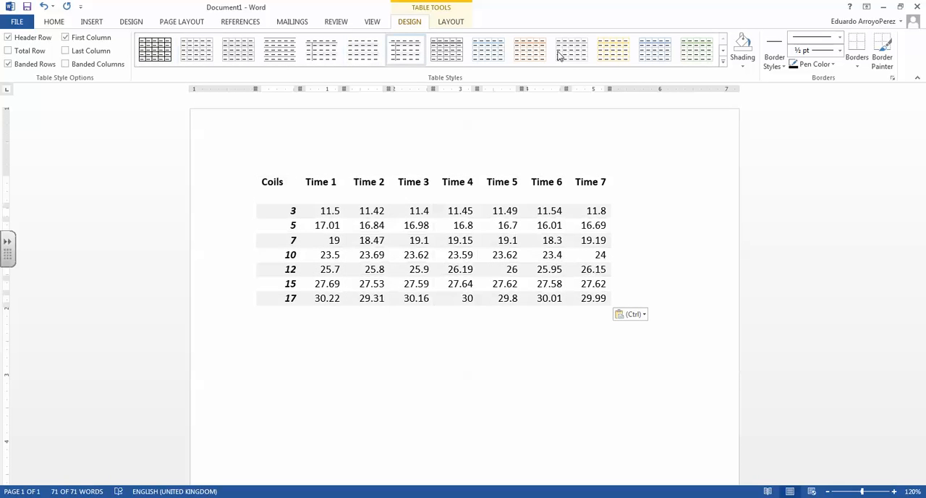
left_click(456, 59)
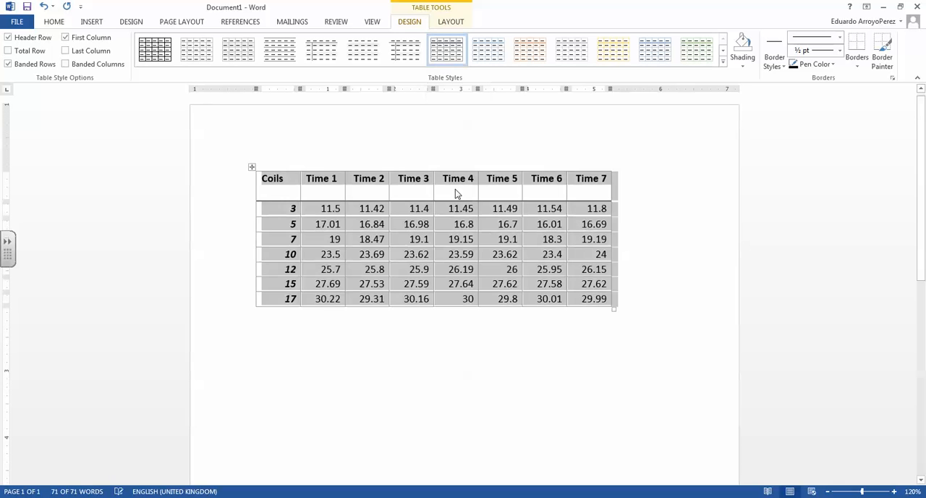
left_click(325, 254)
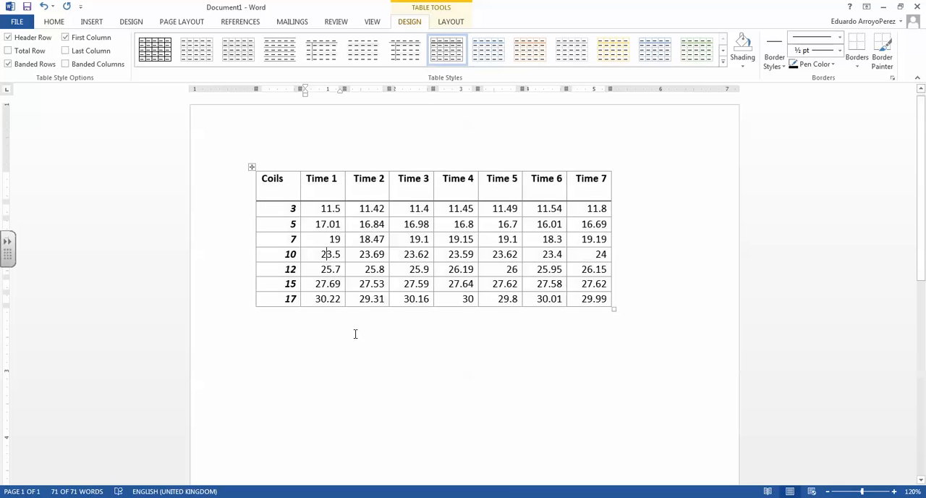
Step: Move the table down the page to leave room for a title line above it
left_click(290, 165)
left_click(257, 174)
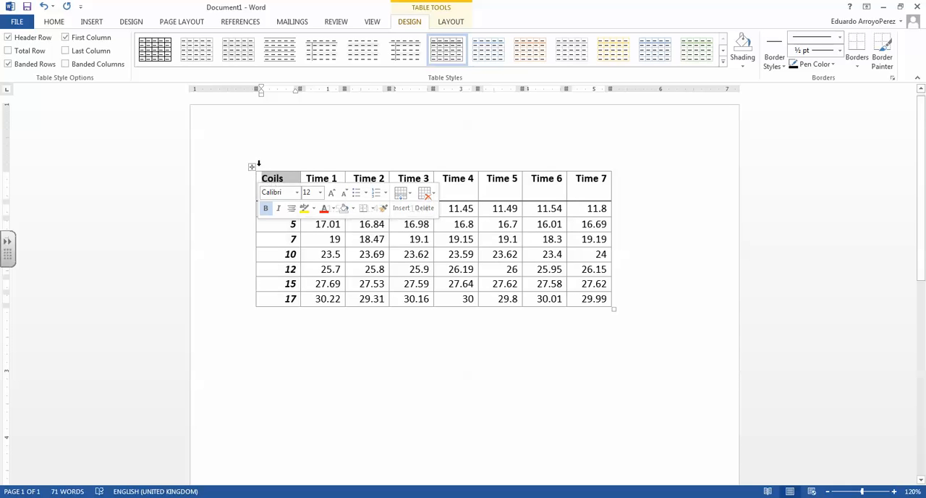
left_click_drag(252, 167, 254, 210)
Step: Add the title "Raw data table" in bold above the table
left_click(398, 171)
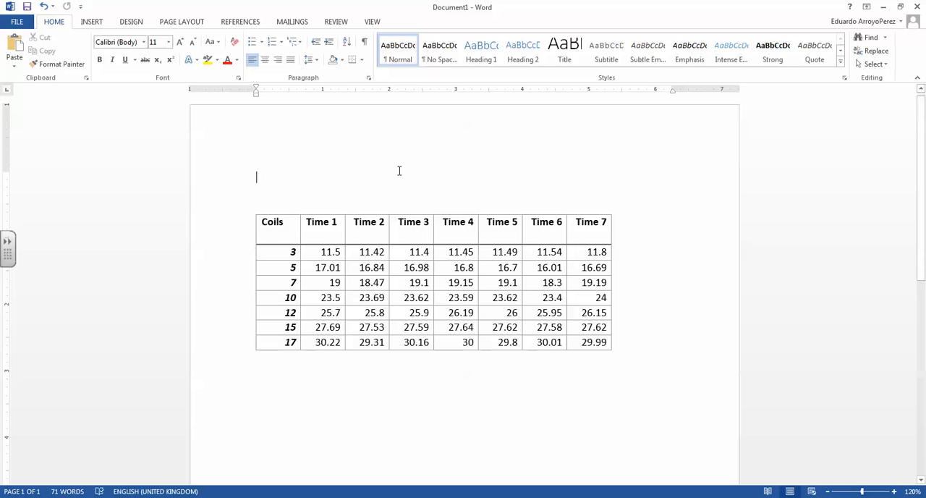
type("Raw ")
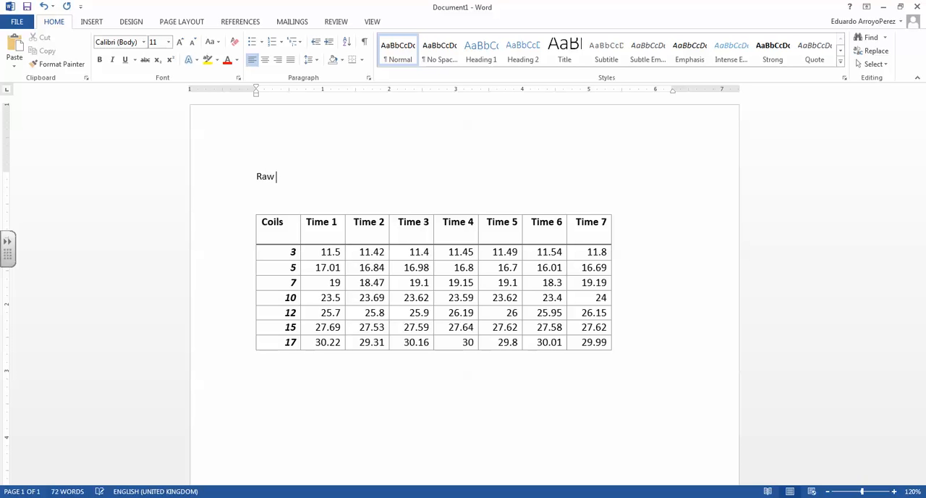
type("data table")
key("shift+Home")
key("ctrl+b")
key("Down")
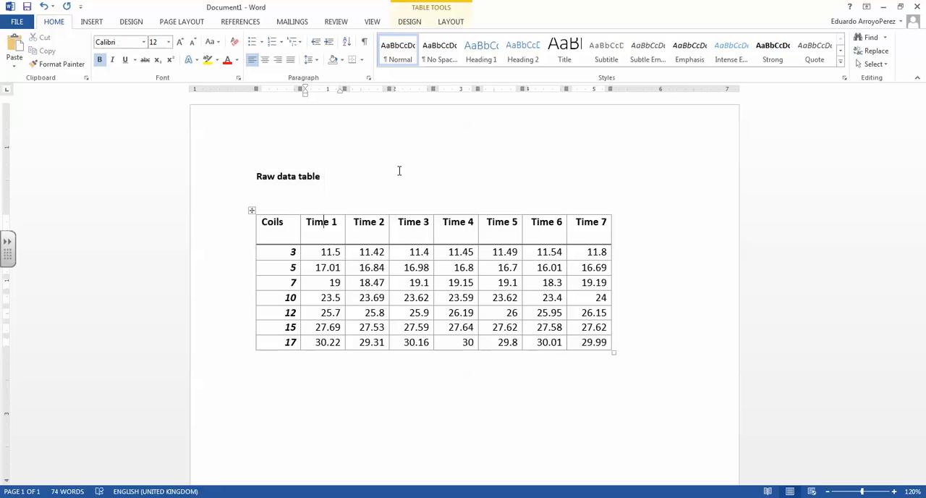
key("Up")
key("Home")
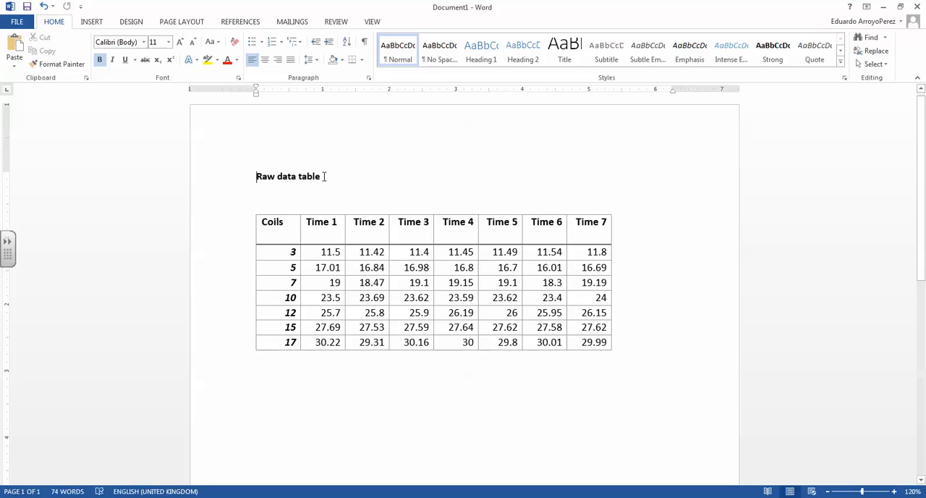
Step: Add the uncertainty "(±0.1 coils)" on a new line under the Coils heading, using the ± symbol
left_click(288, 228)
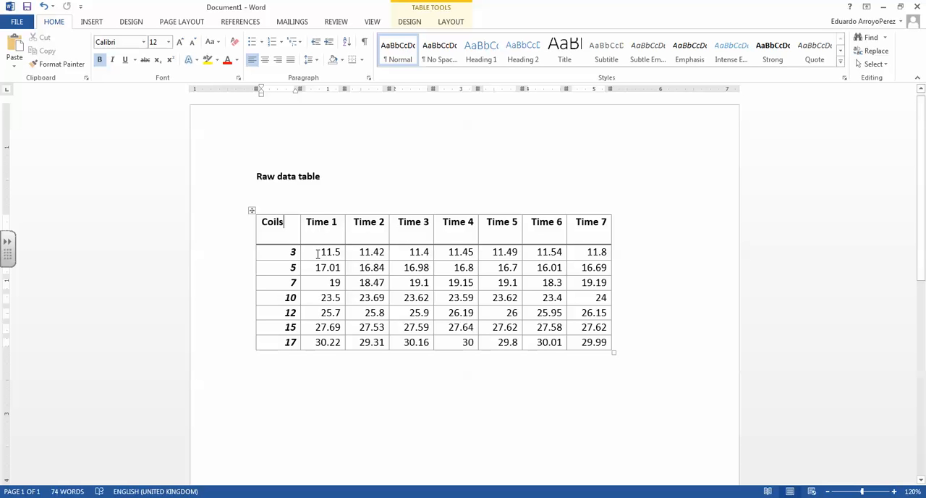
key("Return")
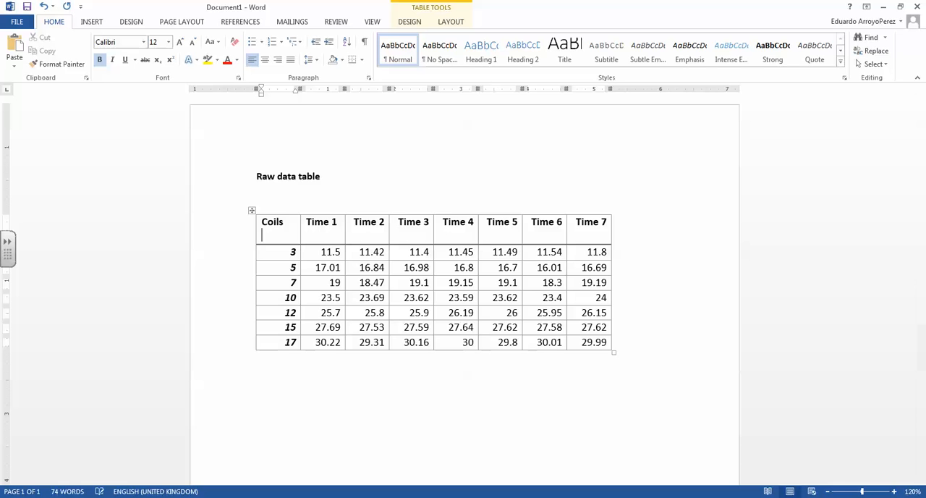
type("(")
left_click(94, 23)
left_click(852, 58)
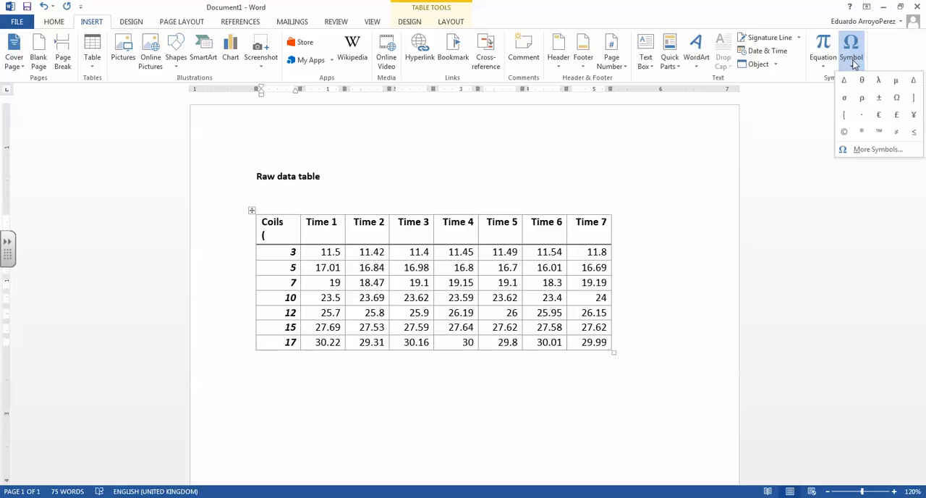
left_click(880, 99)
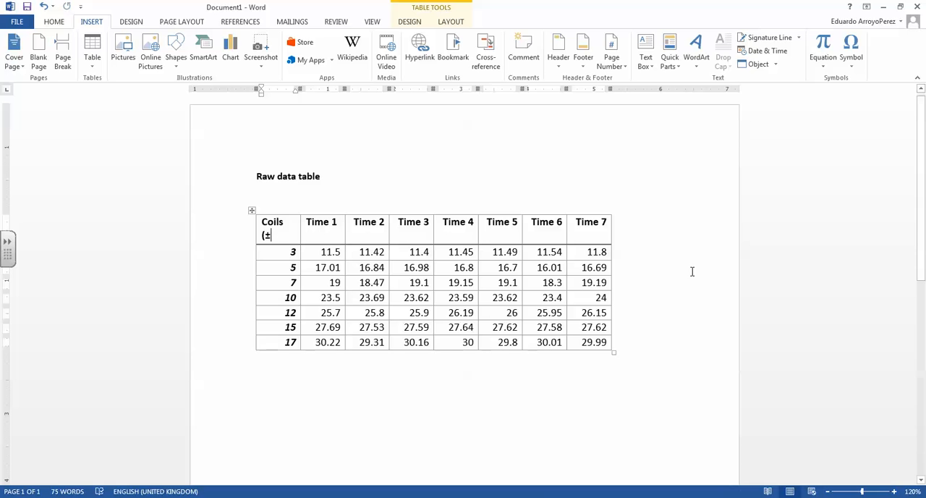
type("0.1 co")
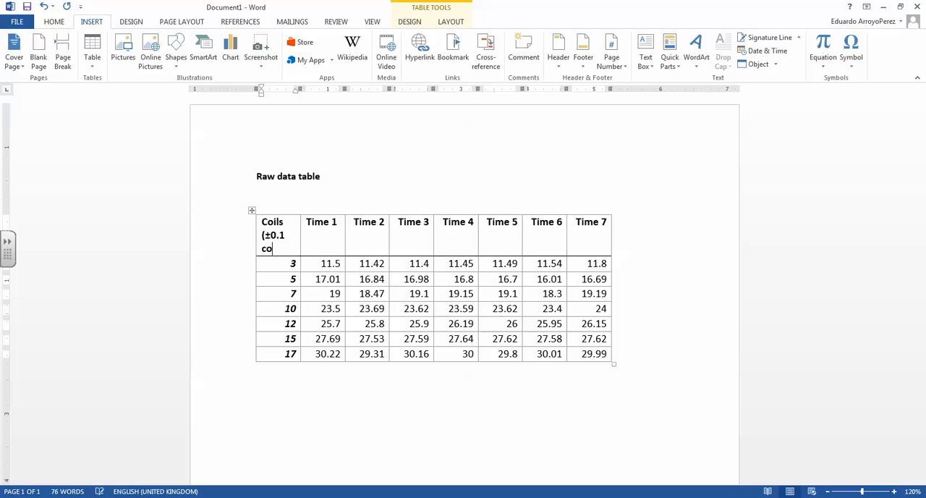
type("ils)")
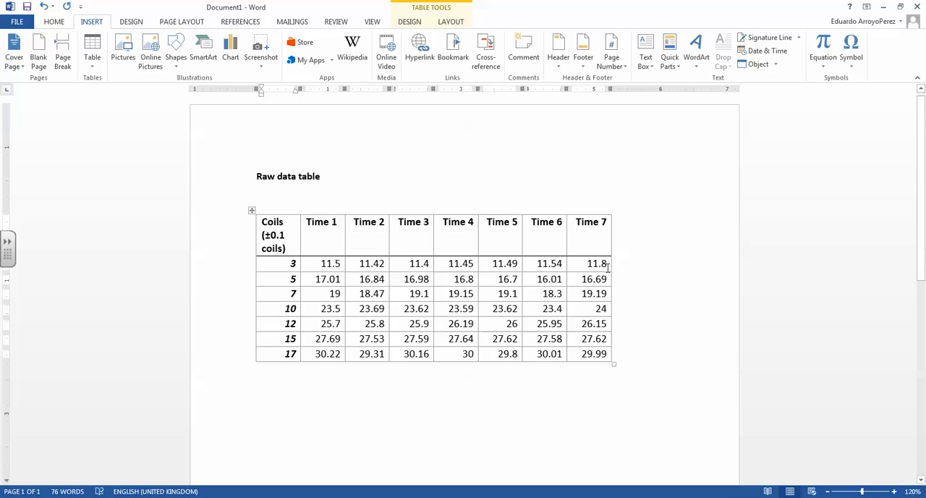
left_click_drag(263, 221, 585, 240)
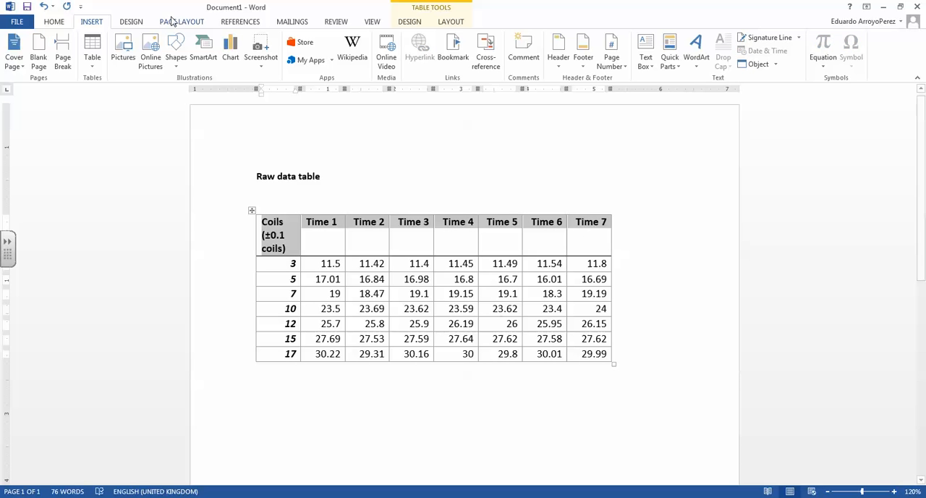
left_click(52, 23)
left_click(168, 42)
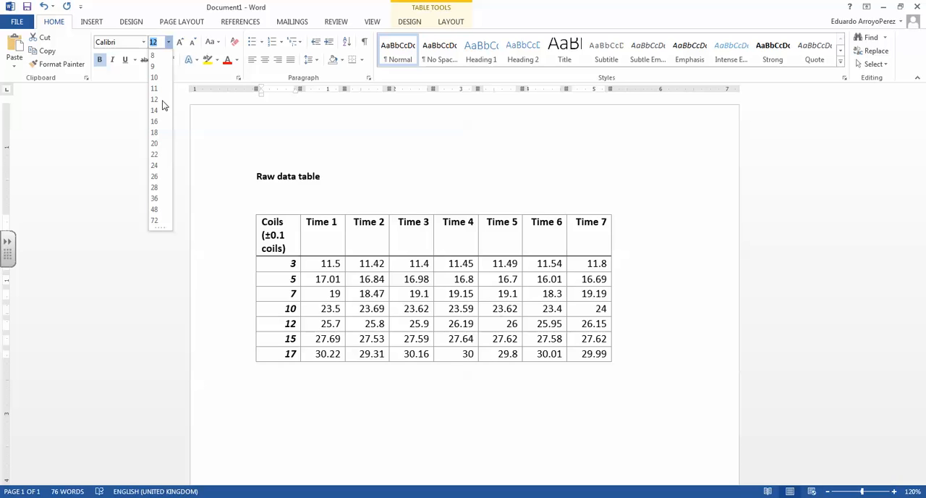
left_click(294, 257)
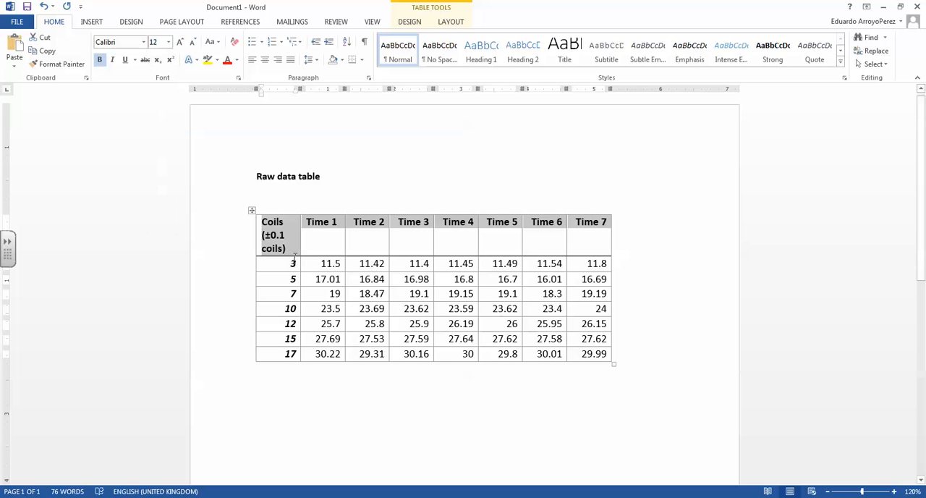
left_click(312, 264)
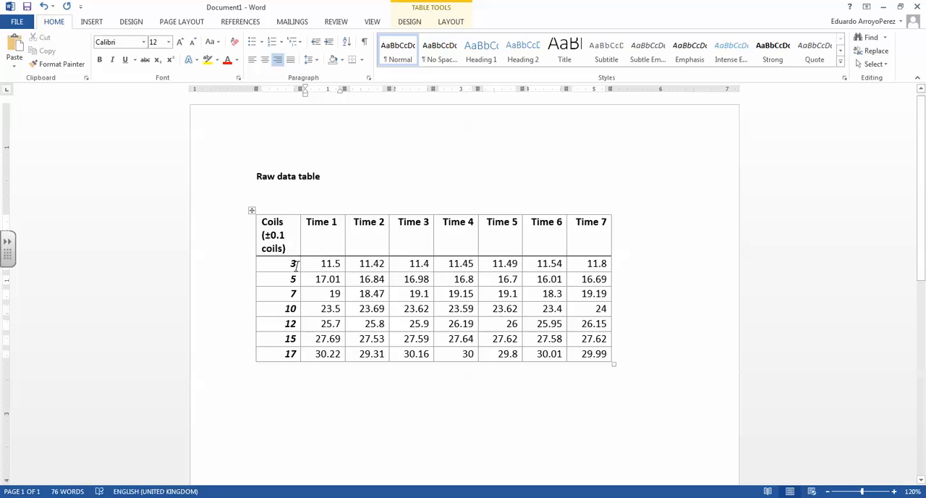
Step: Add ".0" to every value in the Coils column, from 3.0 down to 17.0, to match the ±0.1 uncertainty
left_click_drag(273, 235, 287, 235)
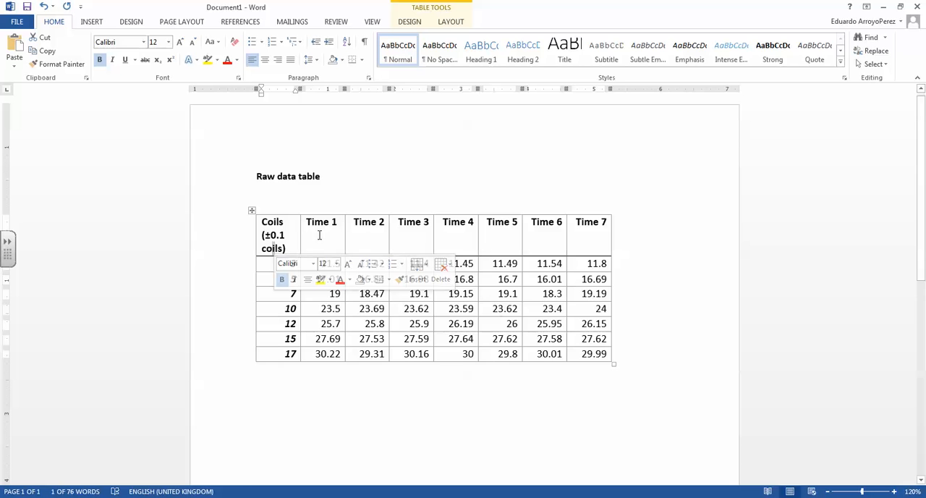
left_click(289, 237)
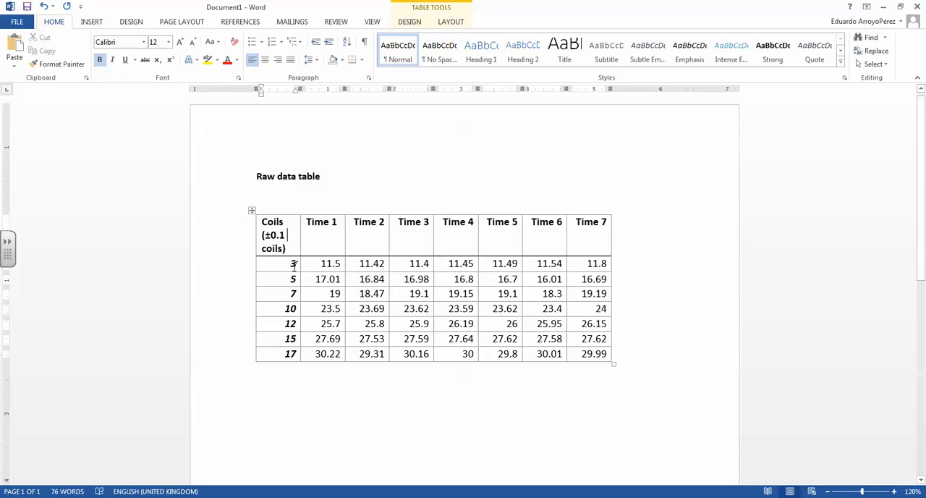
left_click(295, 264)
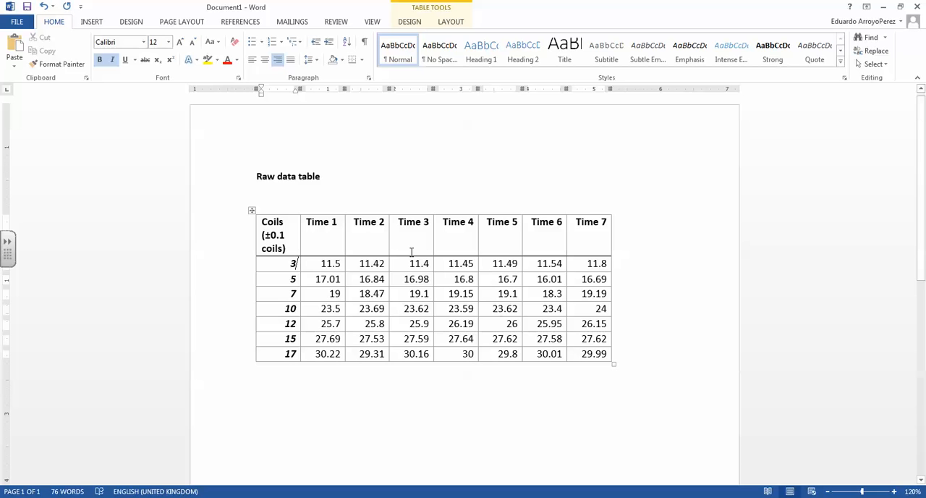
type(".0")
key("Down")
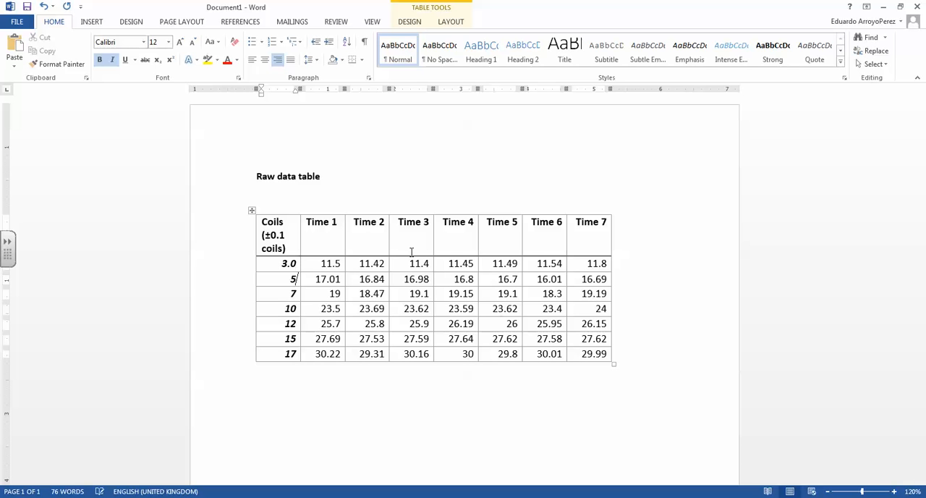
type(".0")
key("Down")
type(".0")
key("Down")
type(".0")
key("Down")
type(".0")
key("Down")
type(".0")
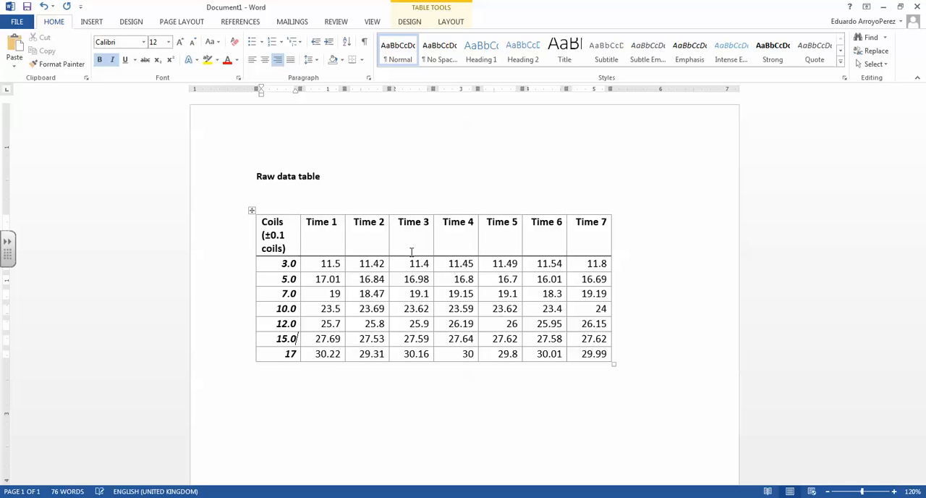
key("Down")
type(".0")
left_click_drag(265, 235, 285, 236)
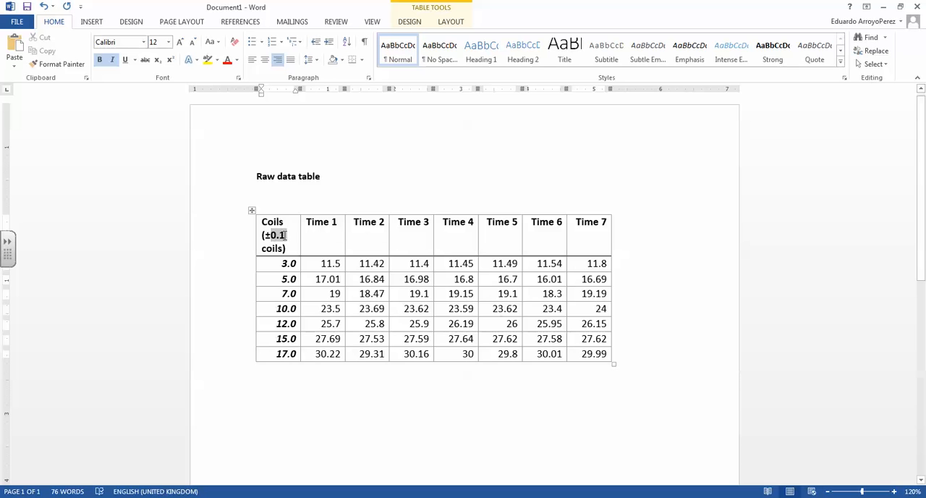
left_click(289, 235)
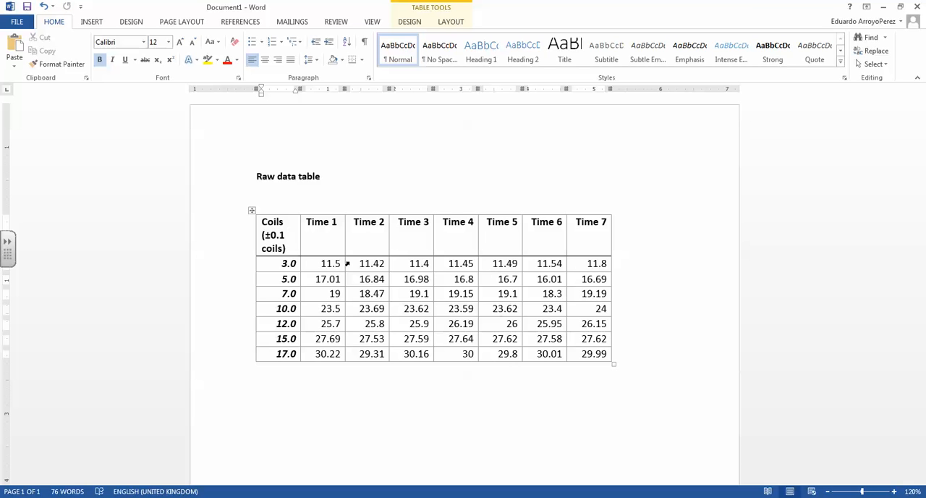
Step: Add the uncertainty "(±0.01 s)" on a new line under the Time 1 heading, using the ± symbol
left_click(335, 282)
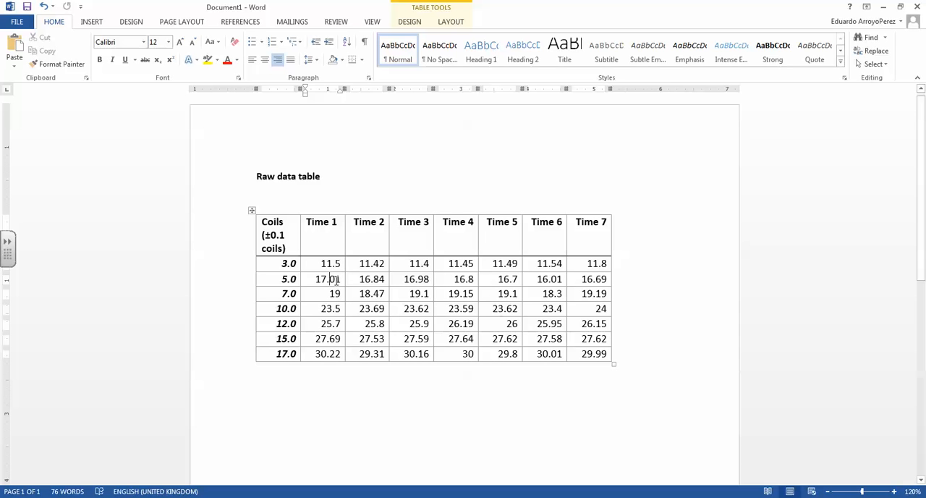
left_click_drag(336, 280, 341, 280)
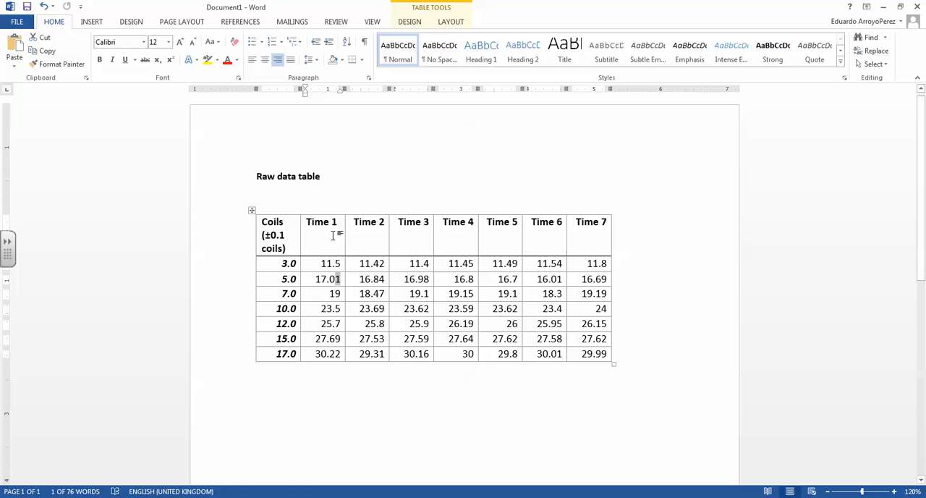
left_click(331, 238)
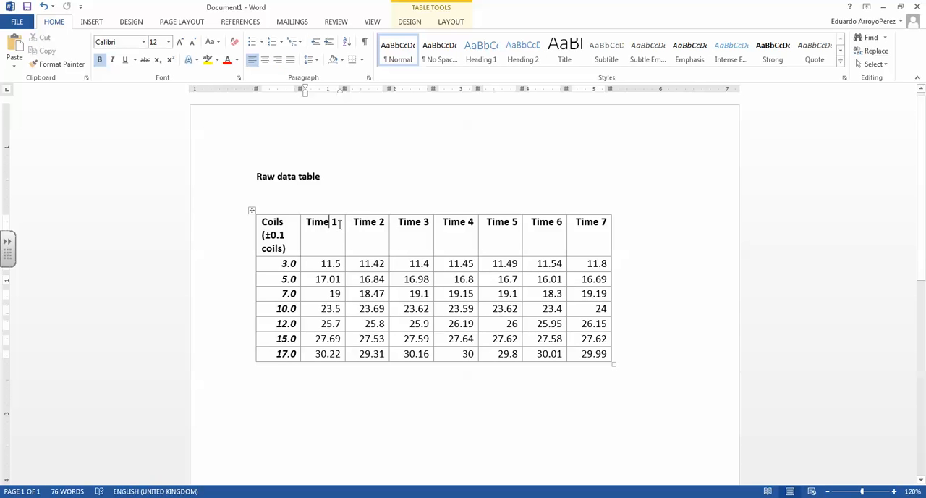
key("Return")
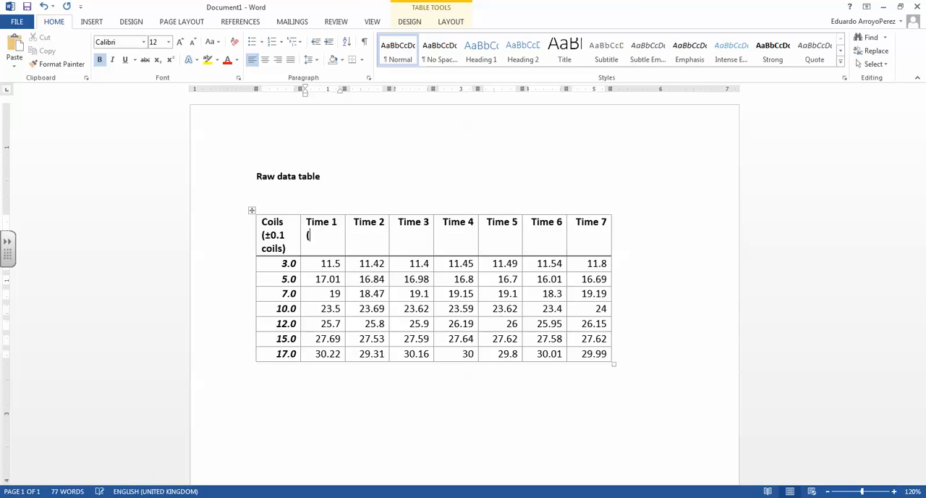
type("(")
left_click(107, 23)
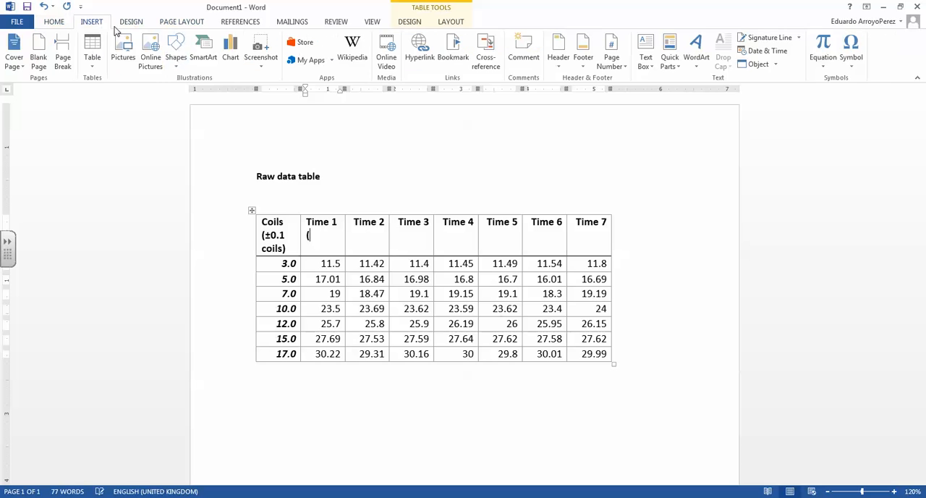
left_click(850, 60)
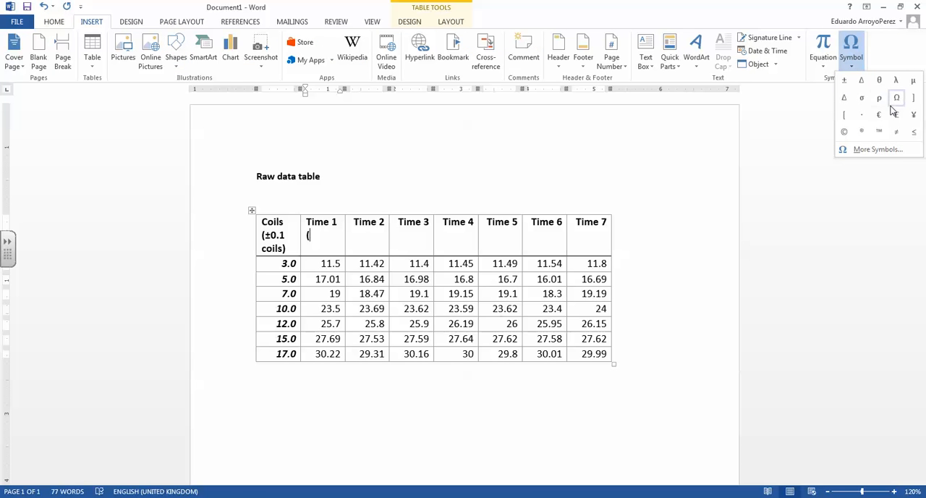
left_click(844, 81)
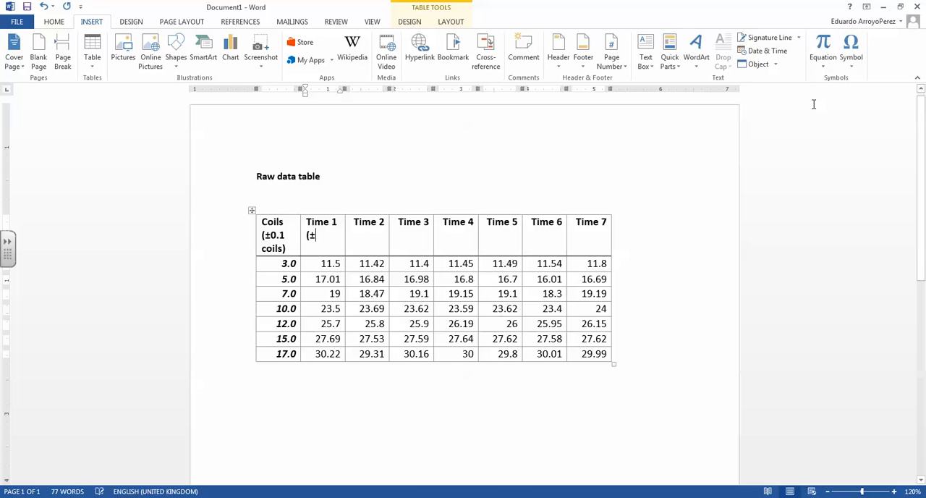
type("0.01")
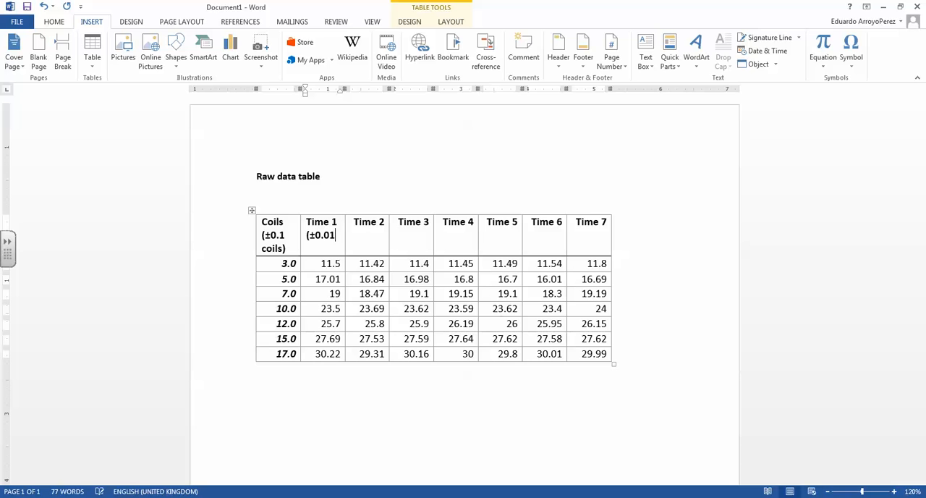
type(" s")
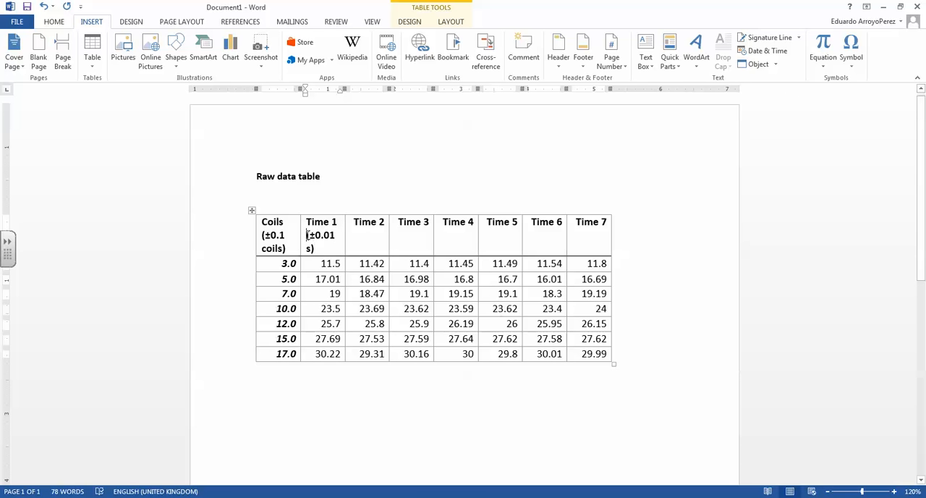
Step: Copy the "(±0.01 s)" uncertainty from the Time 1 heading to a new line under each of the Time 2 to Time 7 headings
left_click_drag(306, 235, 316, 249)
key("ctrl+c")
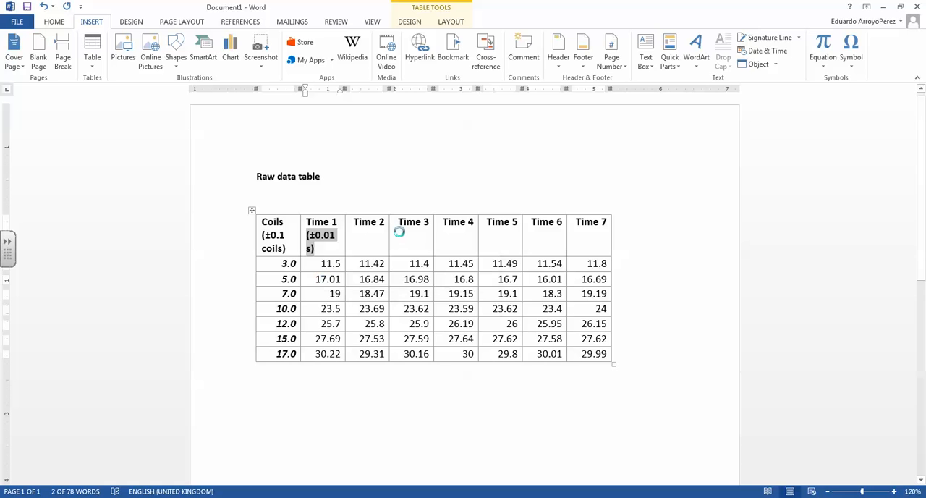
left_click(369, 235)
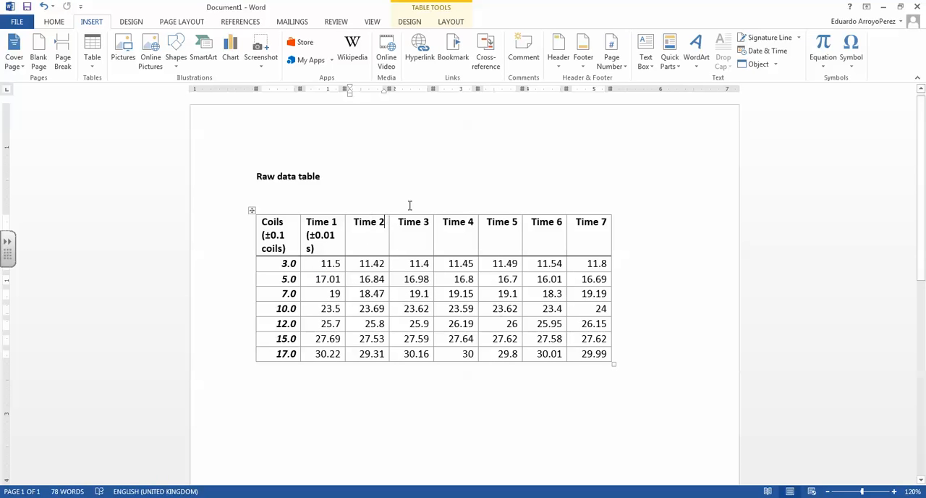
key("ctrl+v")
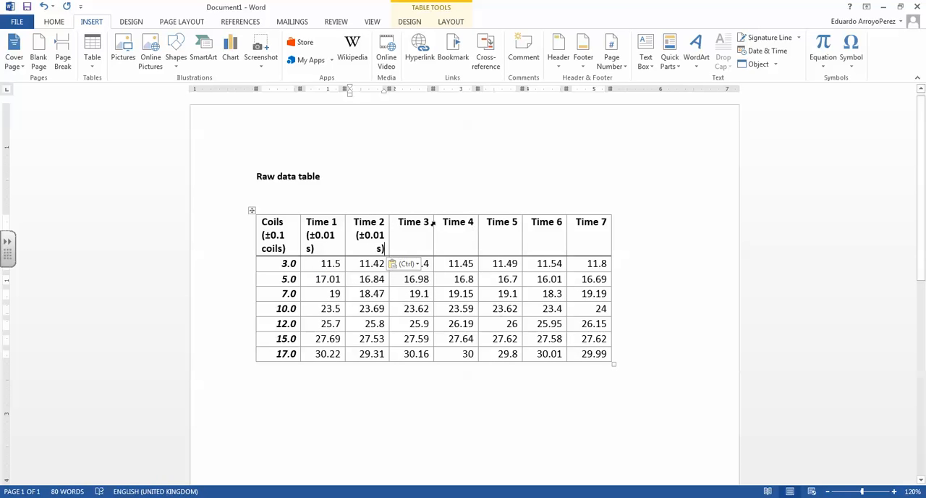
left_click(432, 223)
key("ctrl+v")
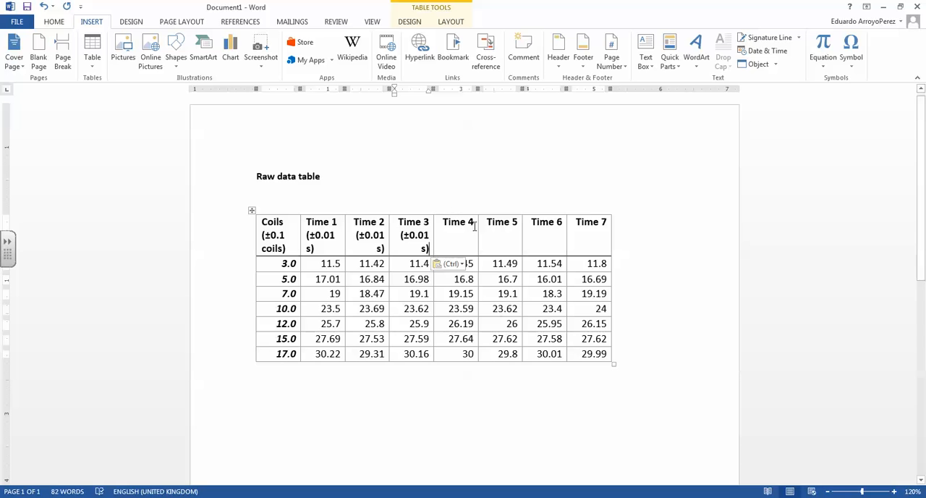
left_click(475, 225)
key("ctrl+v")
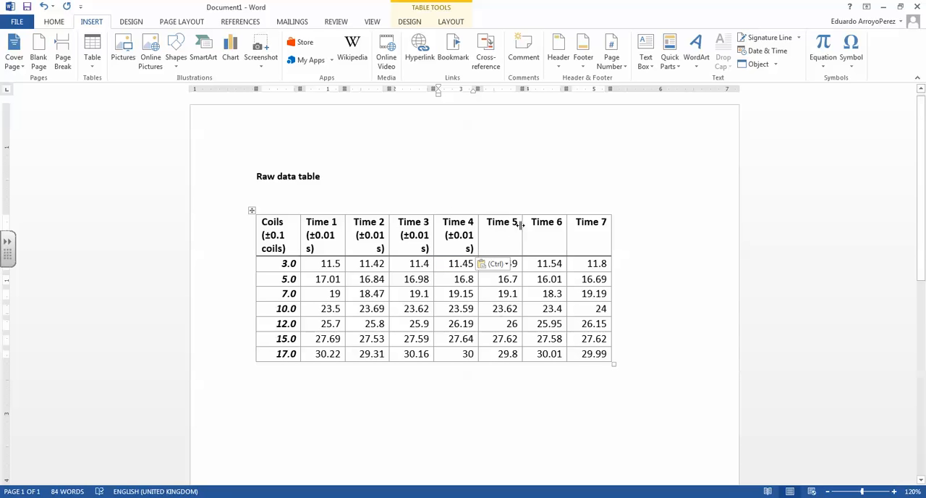
left_click(520, 224)
key("ctrl+v")
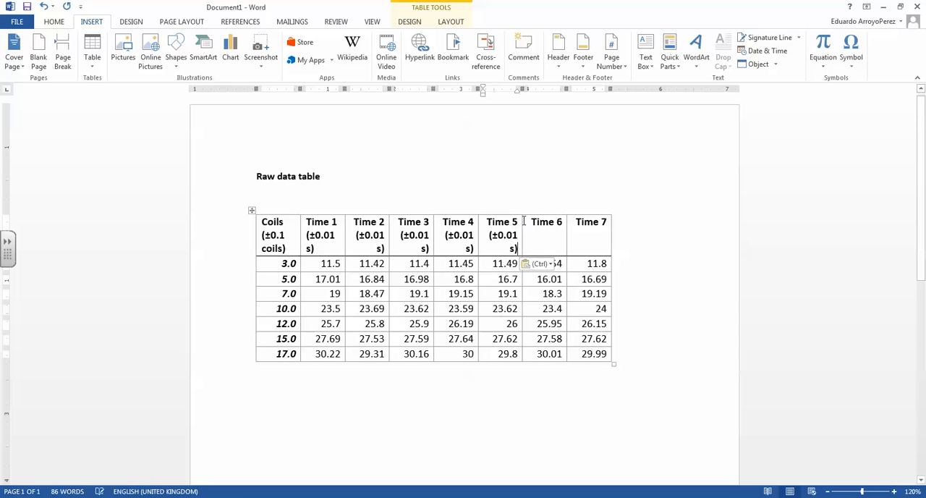
left_click(564, 223)
key("ctrl+v")
left_click(603, 219)
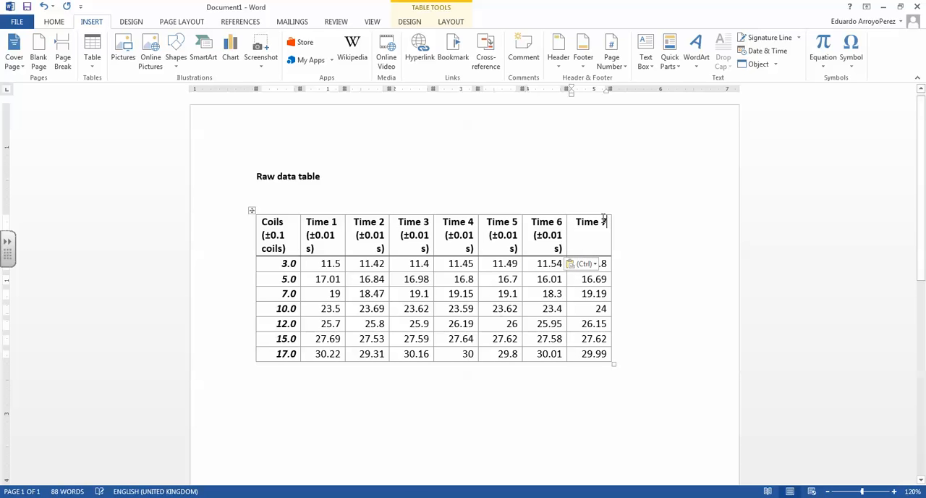
key("Return")
key("ctrl+v")
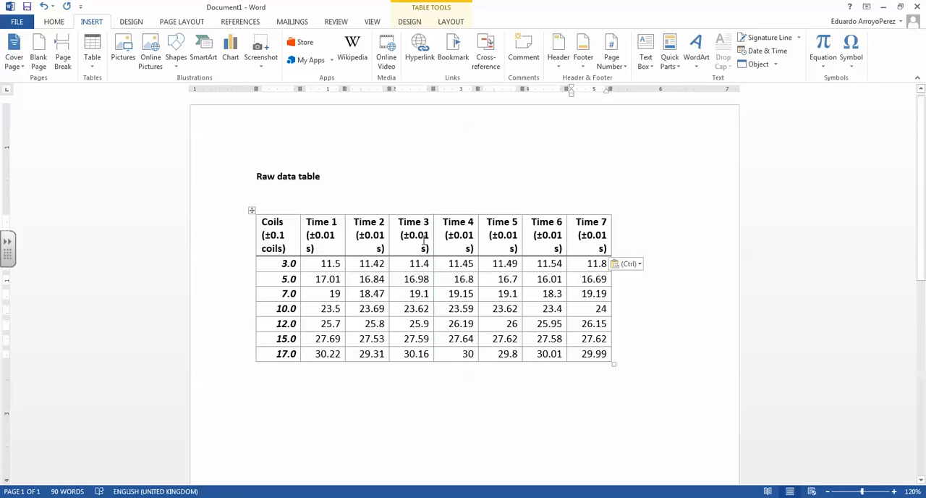
Step: Extend the Time 1 values that lack two decimals to 11.50, 19.00, 23.50 and 25.70
left_click(324, 263)
type("0")
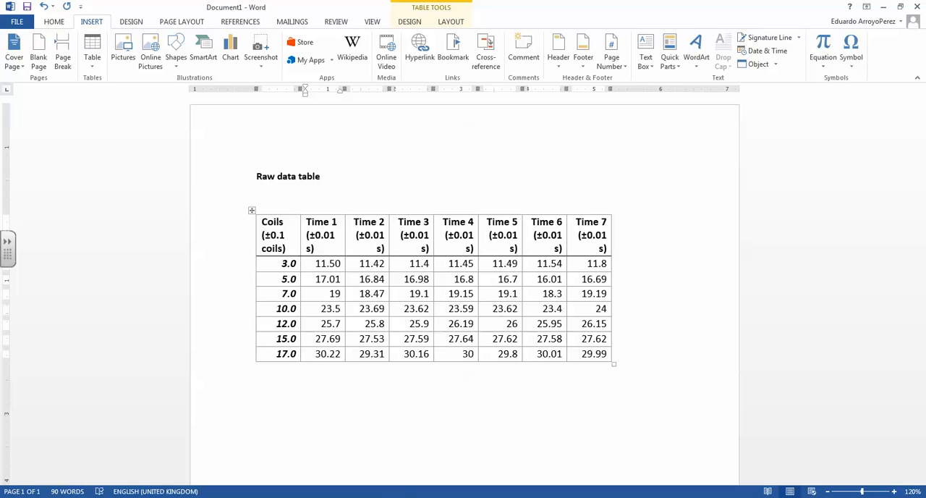
type(".00")
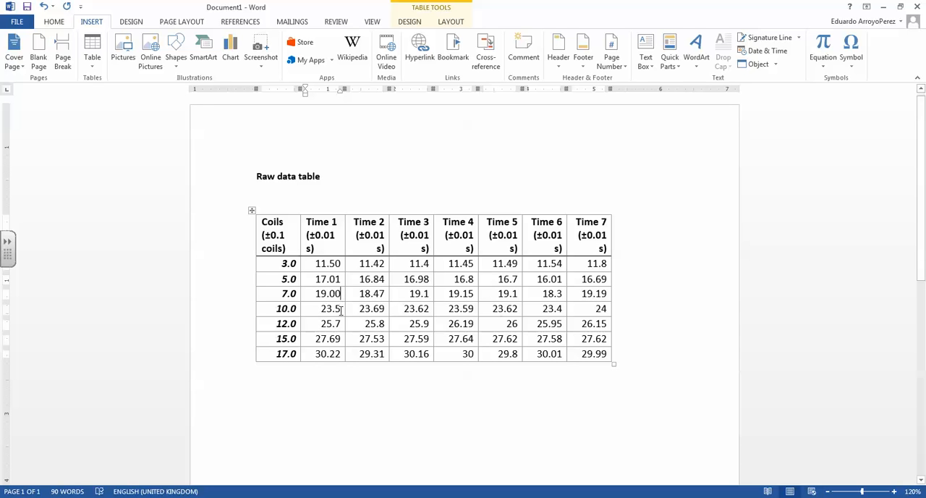
left_click(340, 309)
type("0")
key("Down")
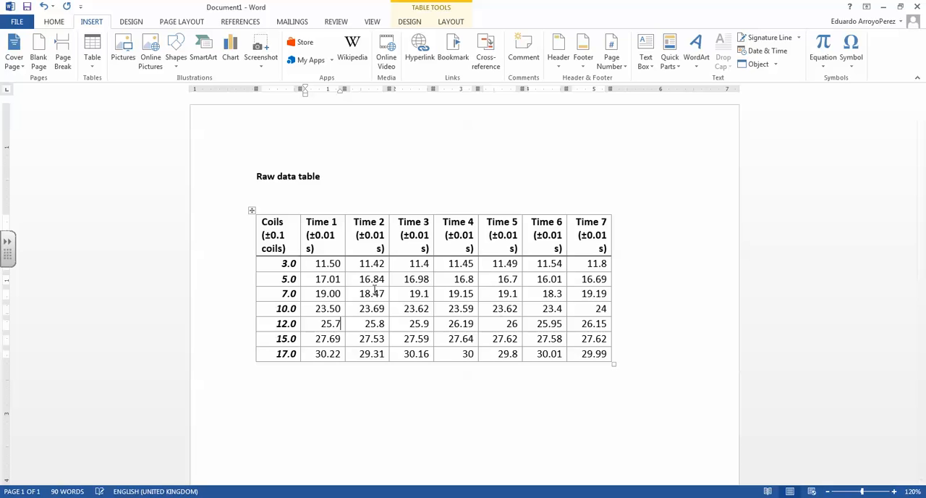
type("0")
Step: Extend the 12-coil Time 2 value to 25.80 and the short Time 3 values to 11.40, 19.10 and 25.90
left_click(368, 324)
type("0")
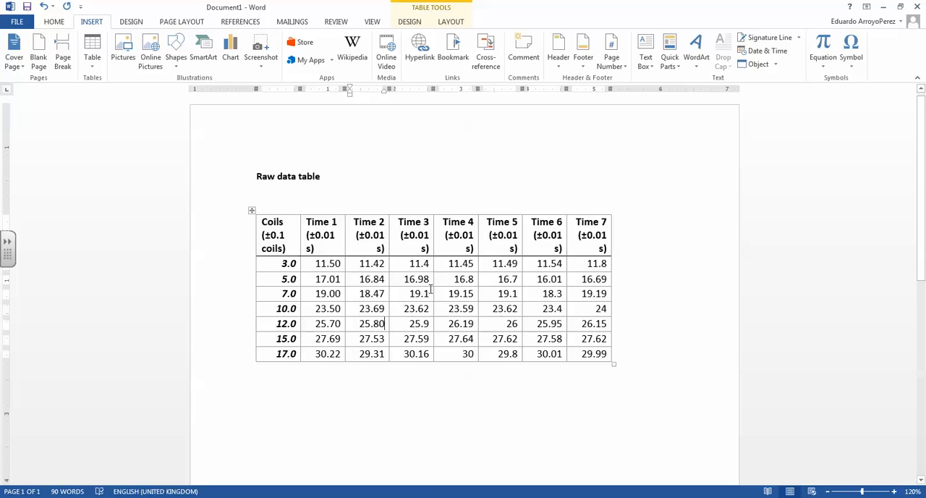
left_click(430, 265)
type("0")
left_click(429, 293)
type("0")
left_click(429, 323)
type("0")
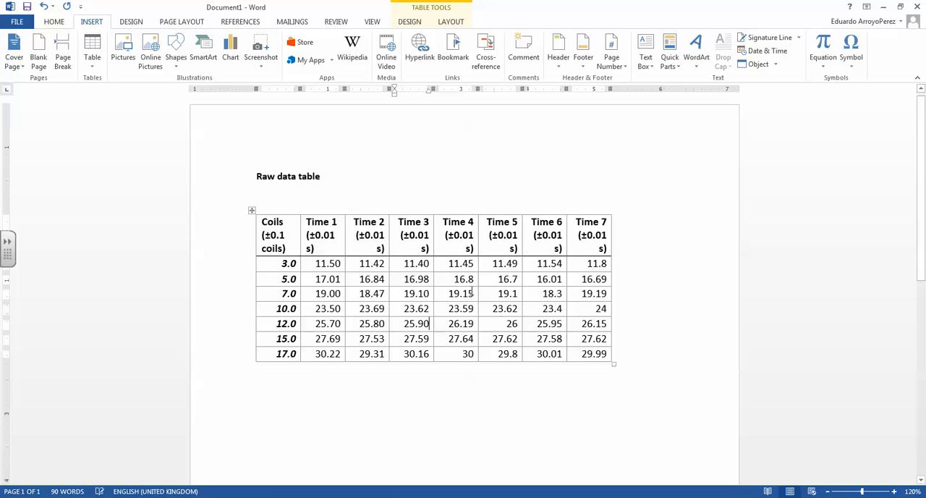
Step: Extend the Time 4 values that lack two decimals to 16.80 for 5 coils and 30.00 for 17 coils
left_click(475, 279)
type("0")
left_click(475, 353)
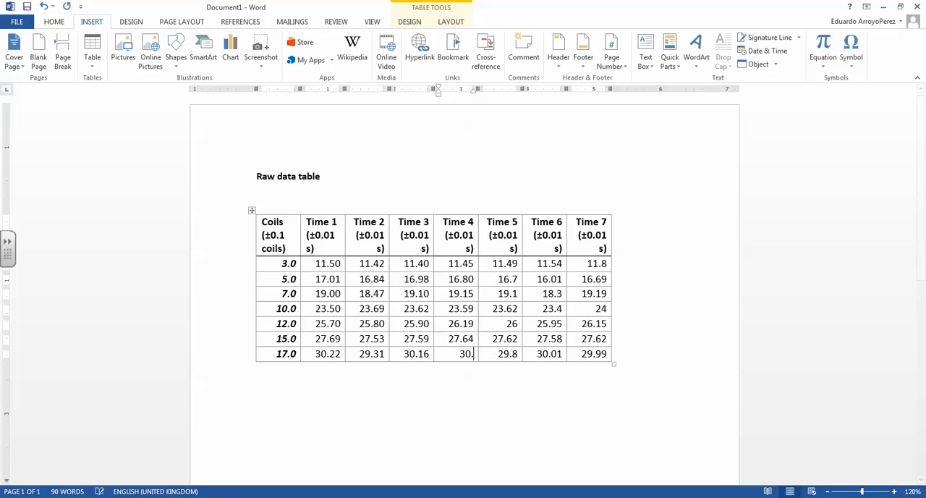
type(".00")
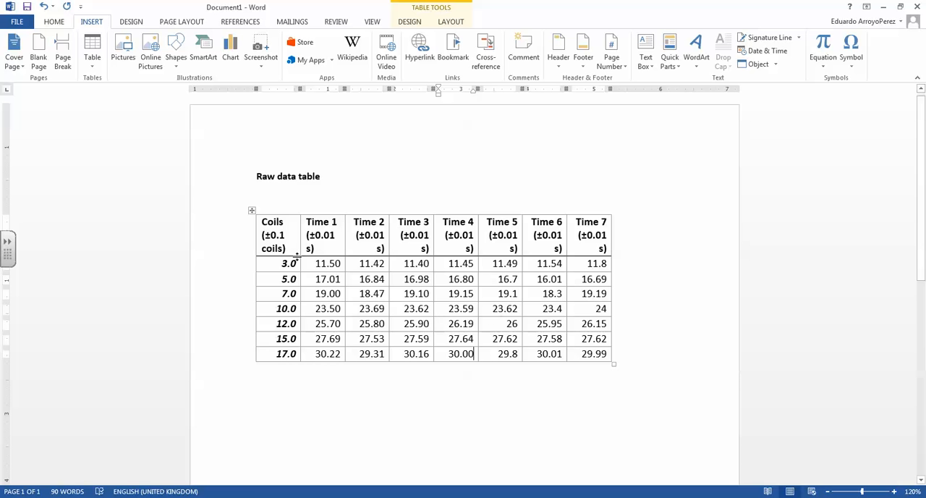
mouse_move(264, 229)
left_mouse_down()
mouse_move(329, 246)
mouse_move(458, 350)
left_mouse_up()
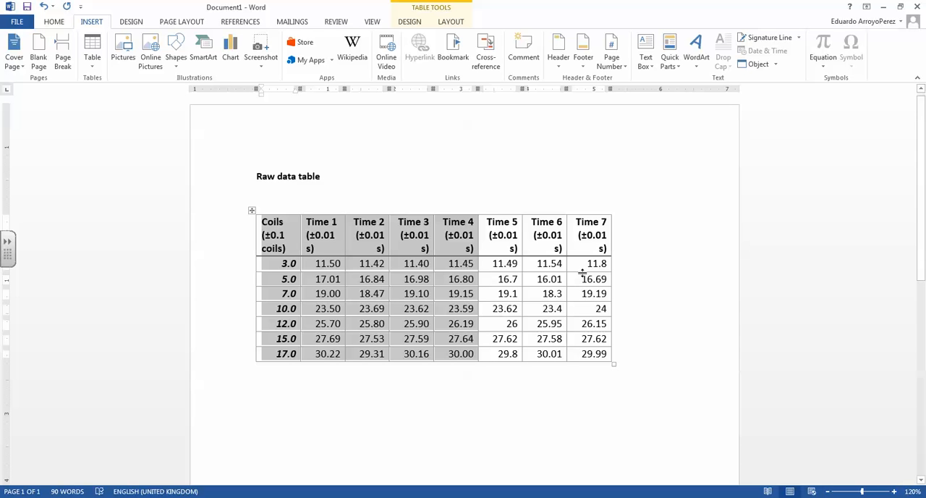
left_click(438, 308)
left_click(304, 240)
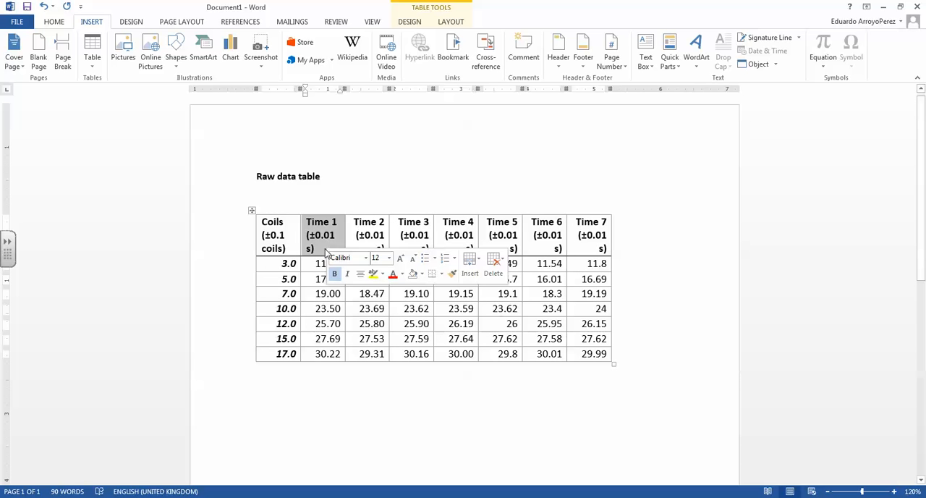
left_click(311, 249)
left_click_drag(307, 248, 314, 248)
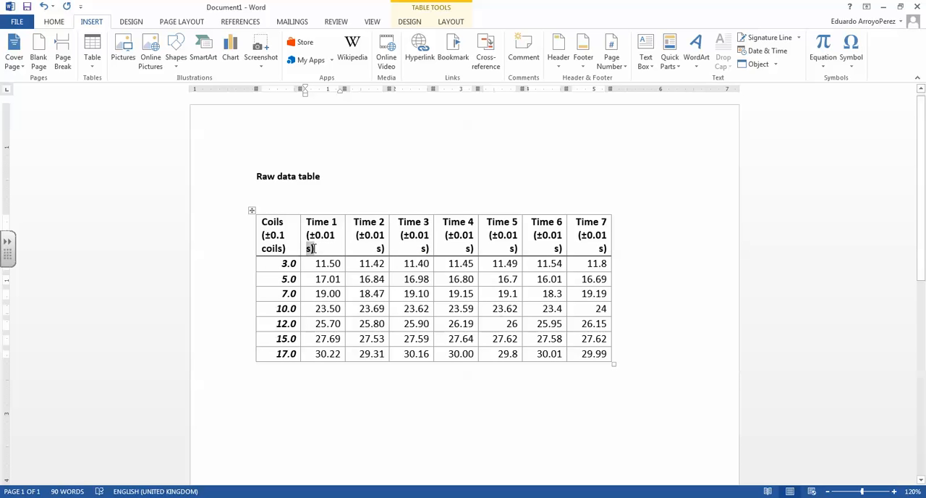
left_click(316, 324)
left_click(642, 366)
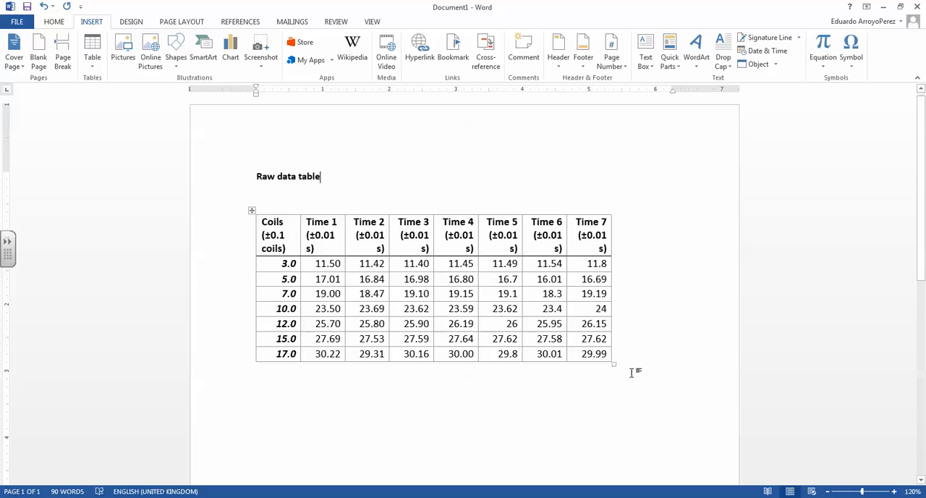
Step: Add two blank lines below the 17-coil Time 7 value in the last cell of the raw data table
key("Down")
key("Down")
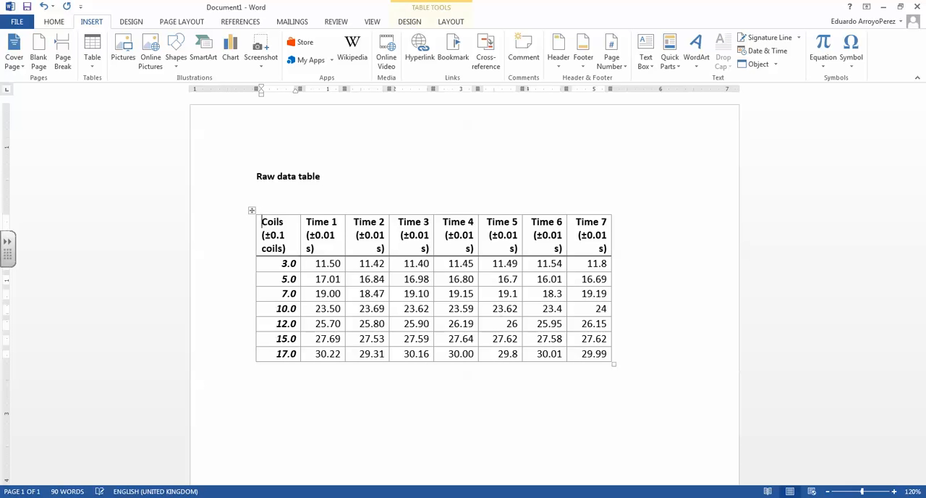
key("Down")
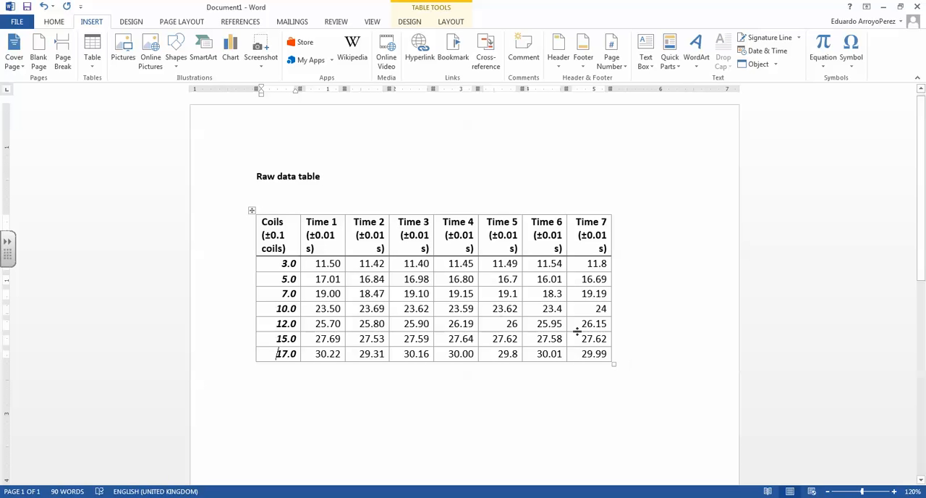
left_click(608, 353)
key("Return")
key("Return")
scroll(409, 265, "down", 3)
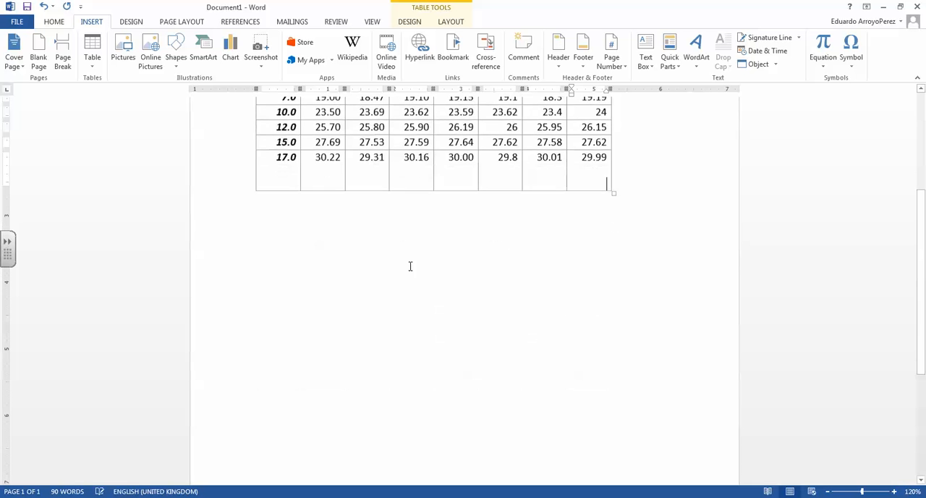
scroll(409, 264, "up", 3)
Step: Insert an empty column after the Coils column and move the raw data table up directly beneath its title
key("ctrl+a")
left_click_drag(251, 167, 251, 172)
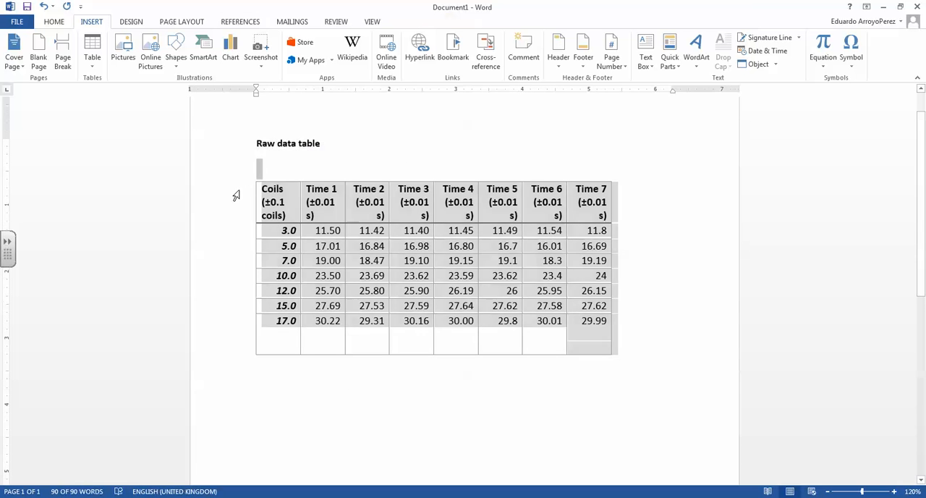
left_click(237, 190)
left_click(301, 176)
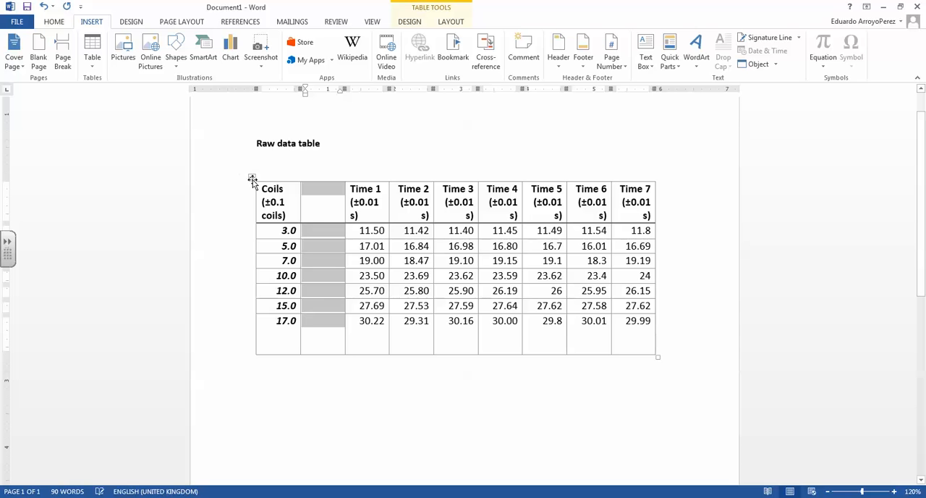
left_click(252, 177)
left_click_drag(251, 177, 251, 148)
Step: Add the heading "Processed data table" a few lines below the raw data table
left_click(511, 358)
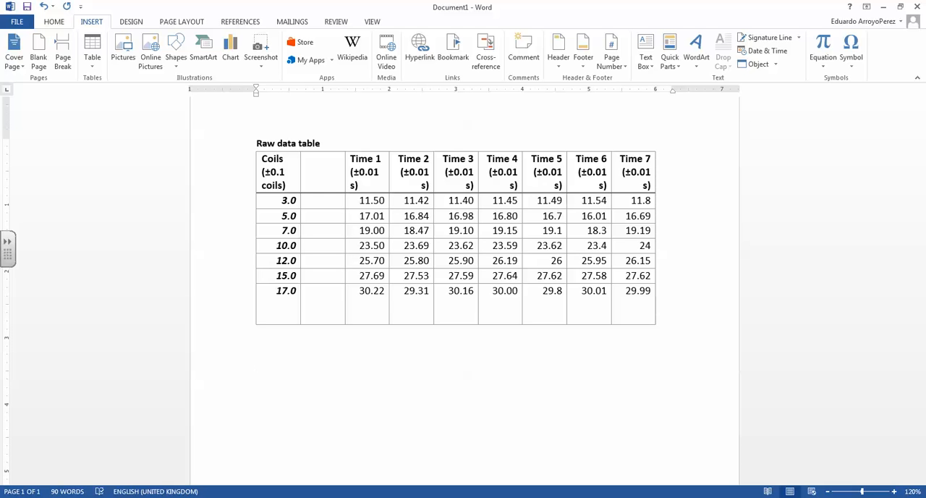
type("Processed data tra")
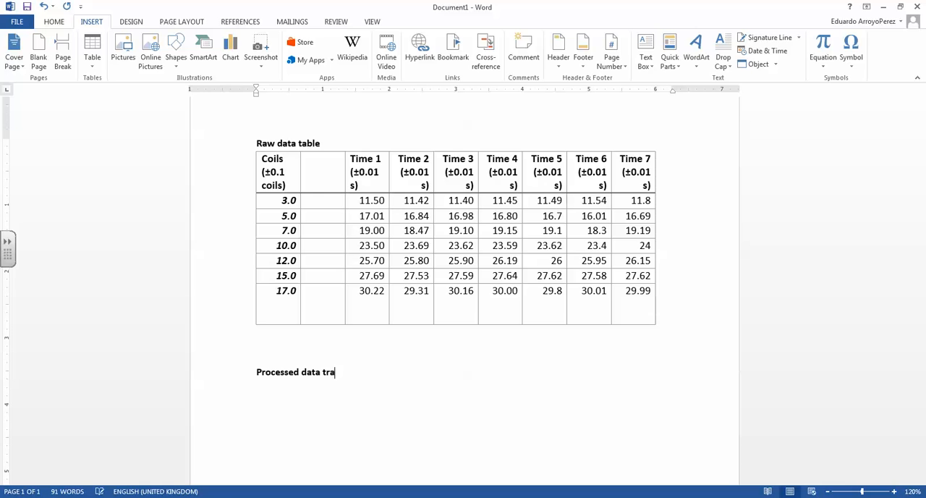
key("BackSpace")
type("able")
key("Return")
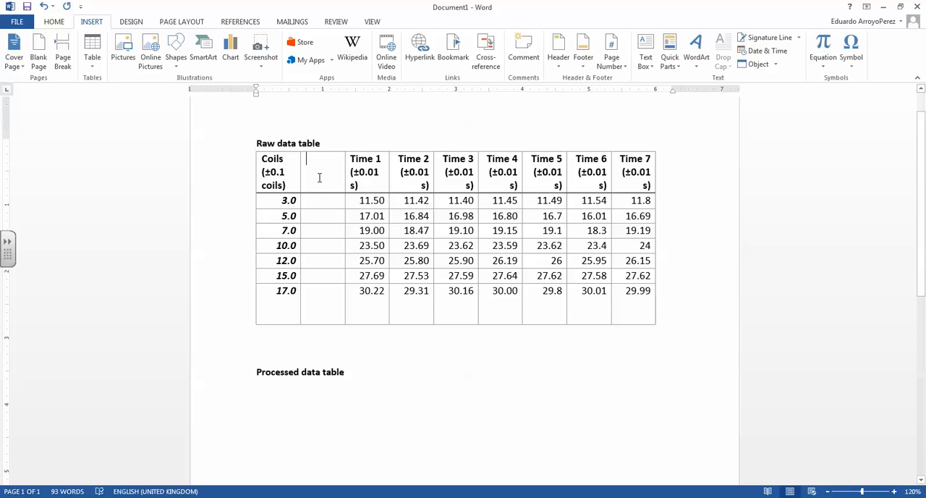
Step: Delete the empty column between Coils and Time 1 in the raw data table
left_click_drag(320, 174, 338, 314)
right_click(338, 314)
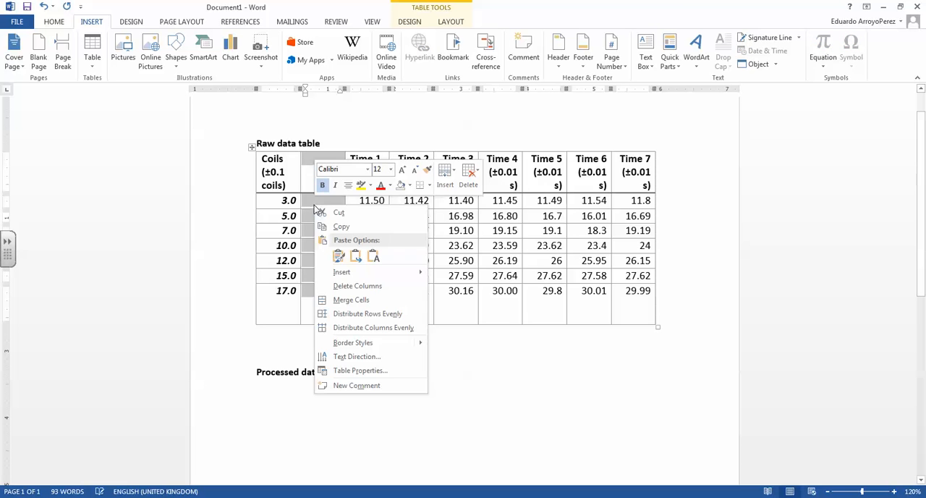
left_click(347, 288)
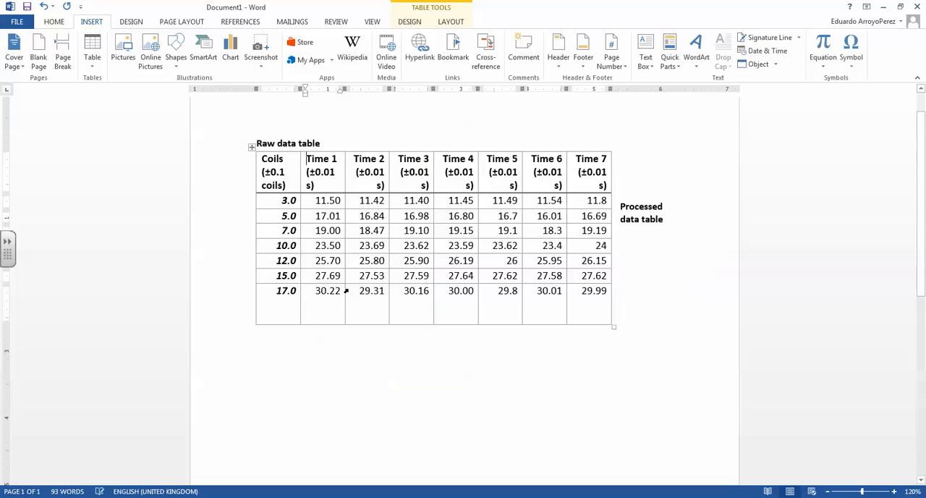
Step: Move the "Processed data table" heading below the raw data table by adding blank lines before it
left_click(622, 212)
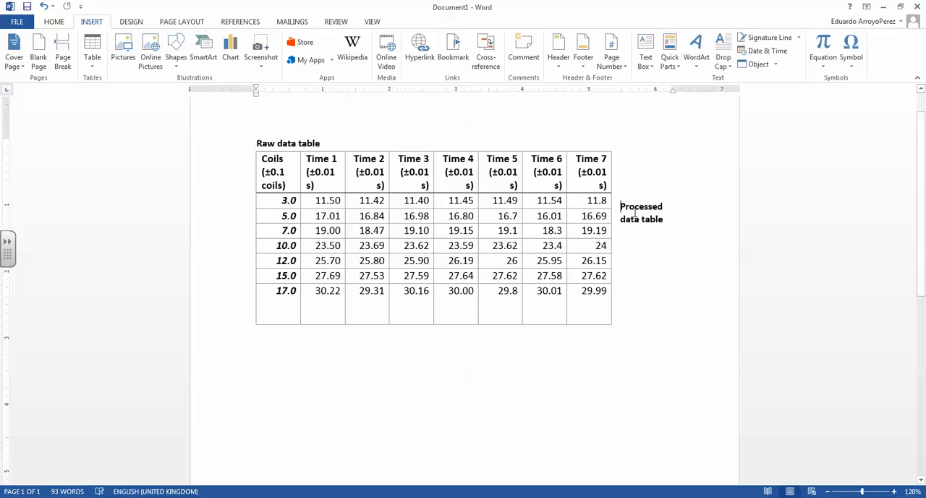
key("Return")
key("Return")
key("Return")
key("Return")
key("Return")
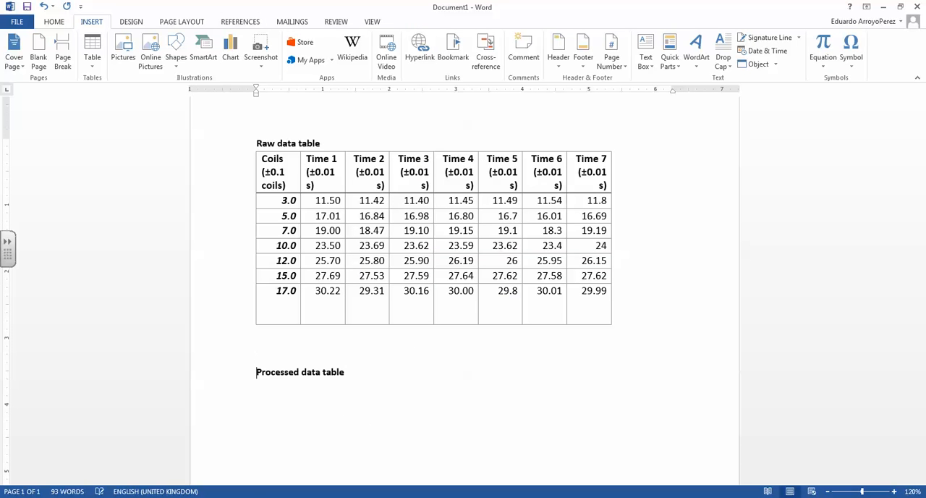
Step: Switch to the Excel workbook and examine the Coils, Time 1 to Time 7, Time average and both random error columns
key("alt+Tab")
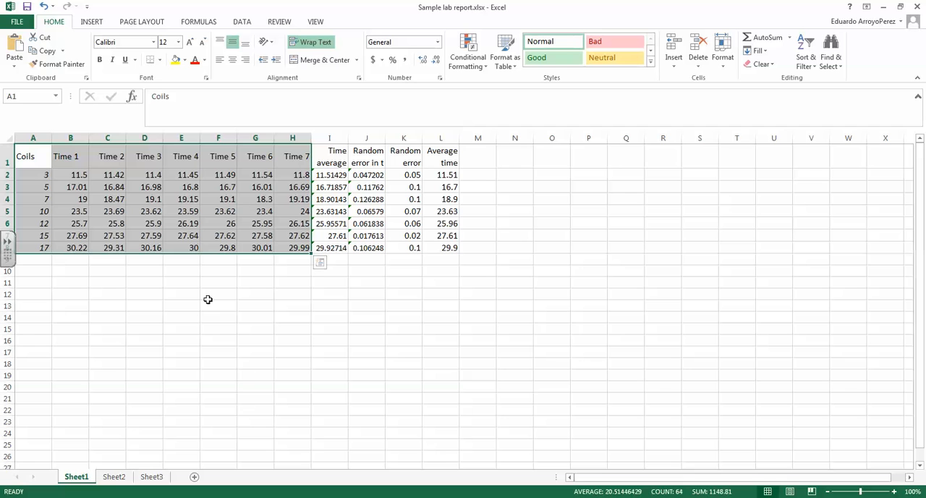
left_click(148, 235)
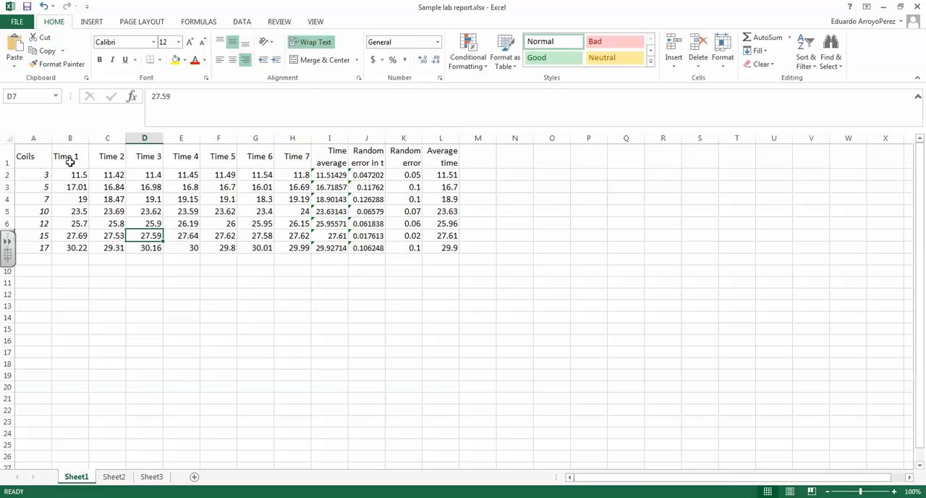
left_click_drag(31, 156, 44, 247)
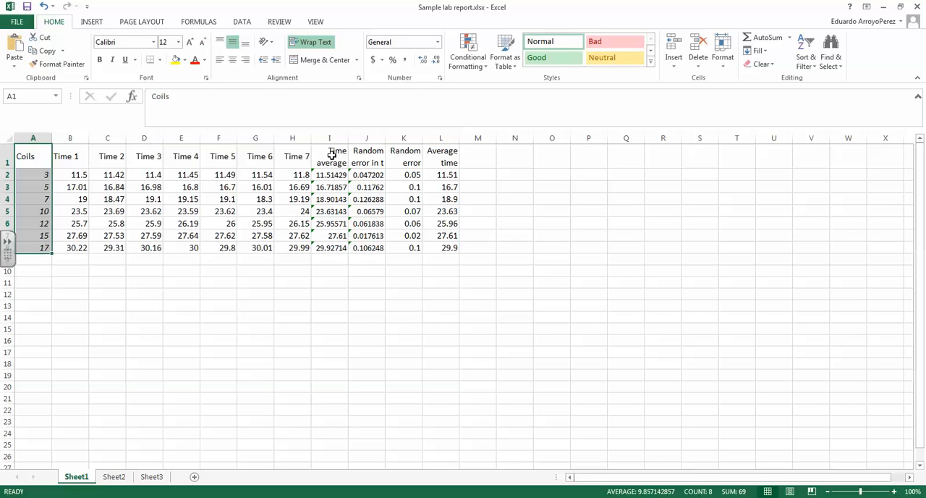
left_click_drag(333, 157, 366, 251)
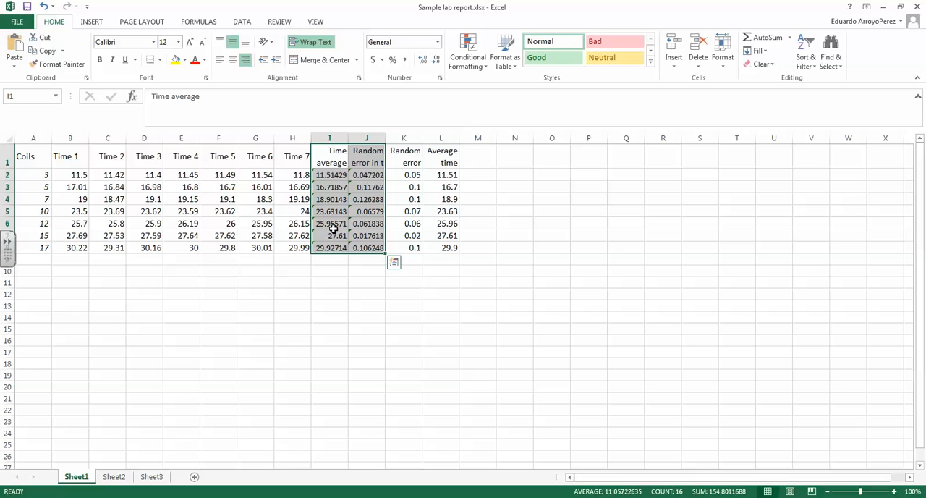
left_click_drag(58, 157, 287, 237)
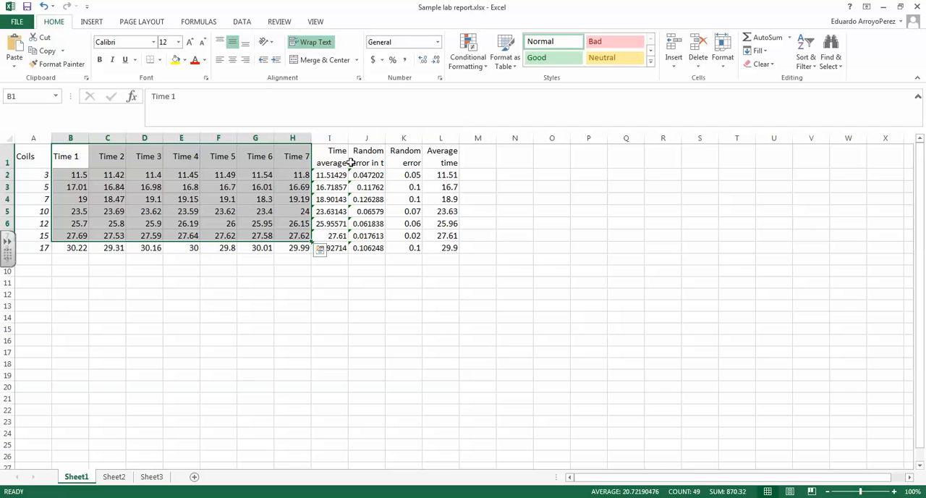
left_click_drag(333, 160, 335, 248)
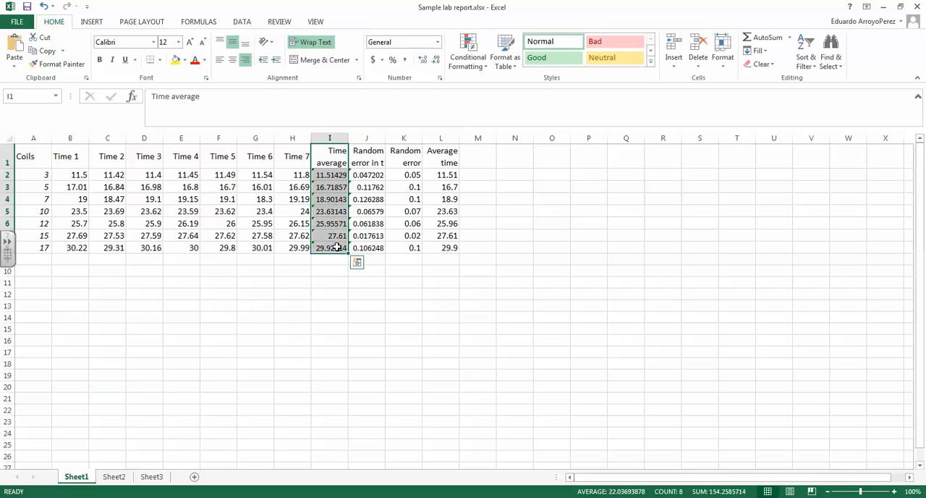
left_click(380, 165)
left_click_drag(380, 166, 371, 246)
left_click(407, 164)
left_click_drag(409, 174, 411, 247)
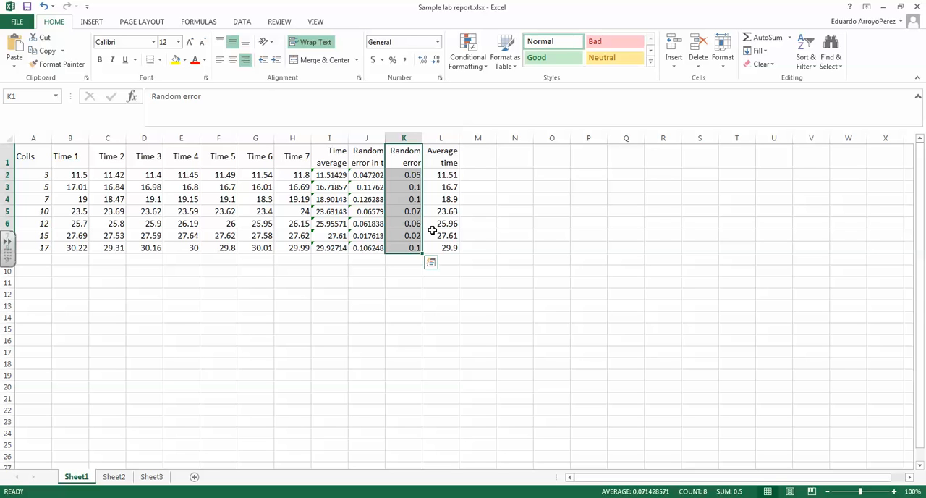
Step: Copy Excel's Coils, Time average and "Random error in t" columns together and paste them under the "Processed data table" heading in Word
left_click_drag(49, 154, 50, 248)
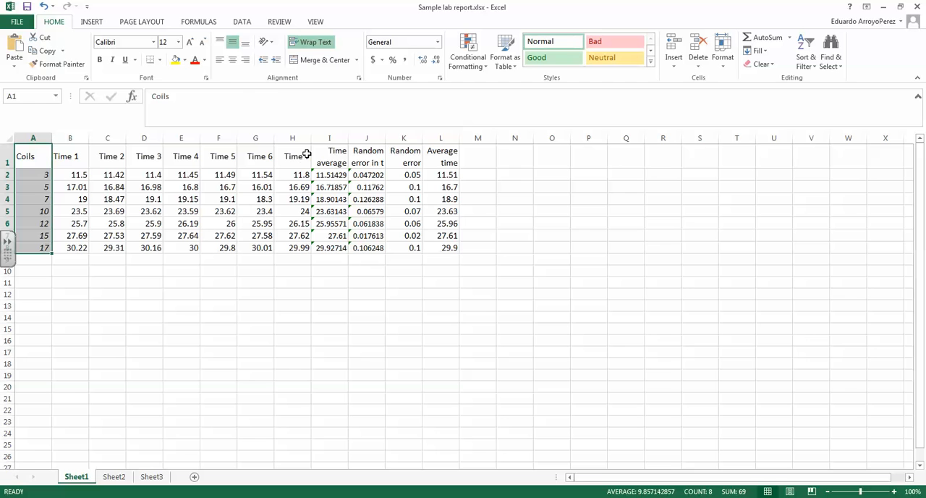
left_click_drag(329, 155, 333, 243, "ctrl")
left_click_drag(368, 154, 370, 246, "ctrl")
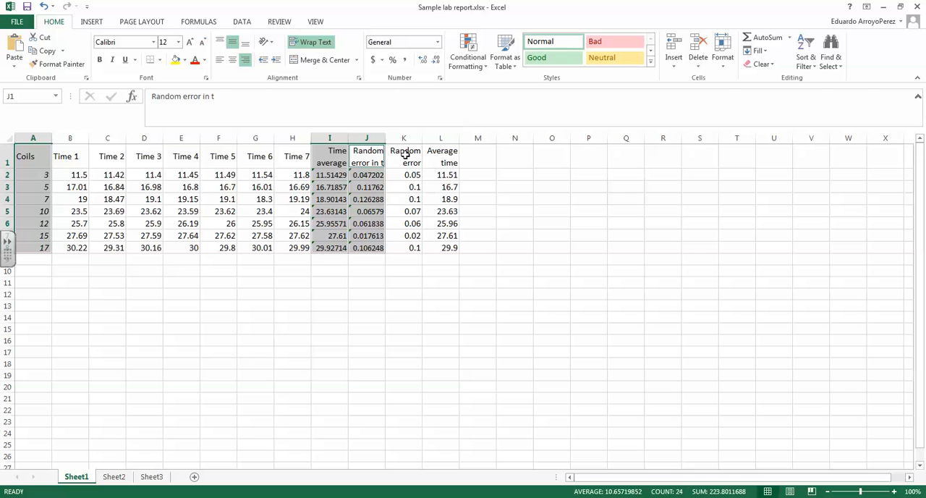
key("ctrl+c")
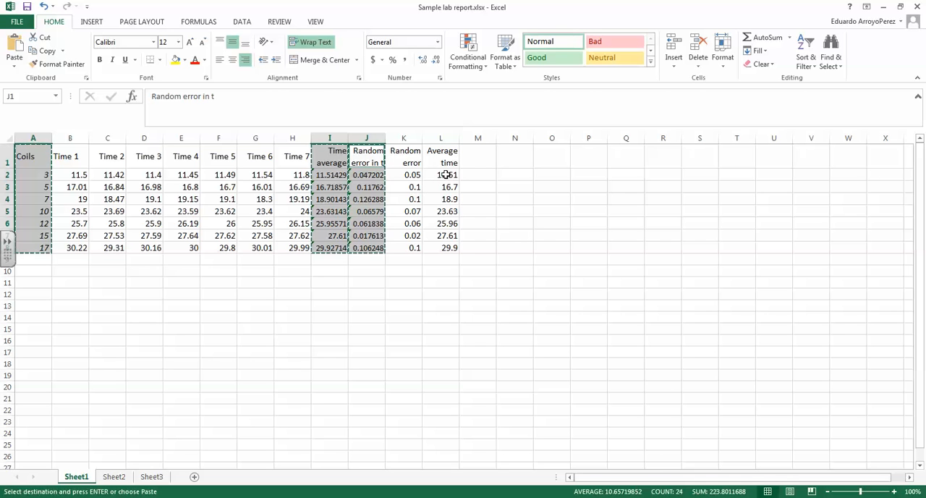
mouse_move(194, 497)
left_click(194, 445)
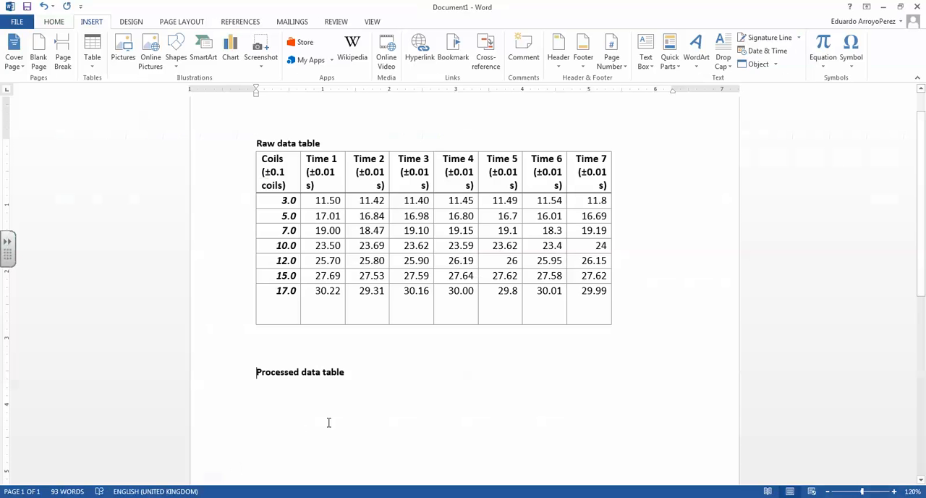
scroll(326, 421, "down", 3)
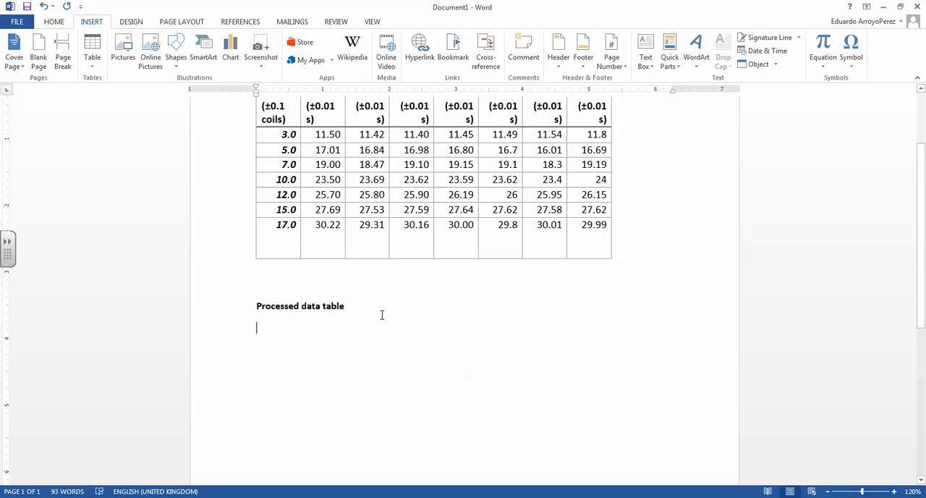
key("ctrl+v")
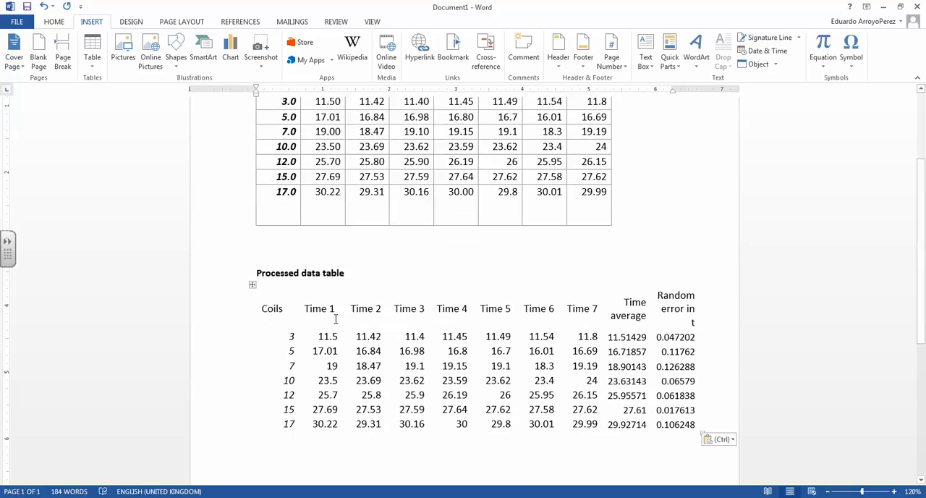
Step: Delete the Time 1 to Time 7 columns from the processed data table
left_click(322, 310)
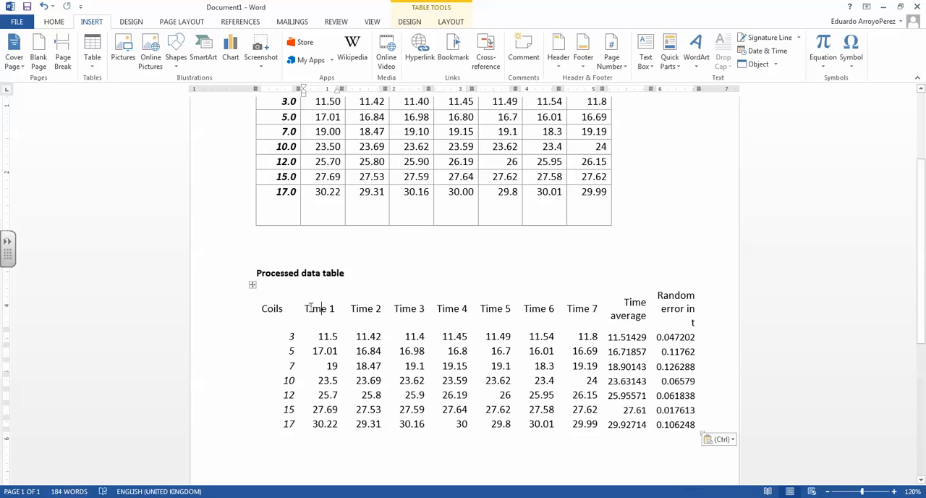
mouse_move(306, 309)
left_mouse_down()
mouse_move(378, 326)
mouse_move(554, 412)
mouse_move(549, 402)
left_mouse_up()
right_click(549, 402)
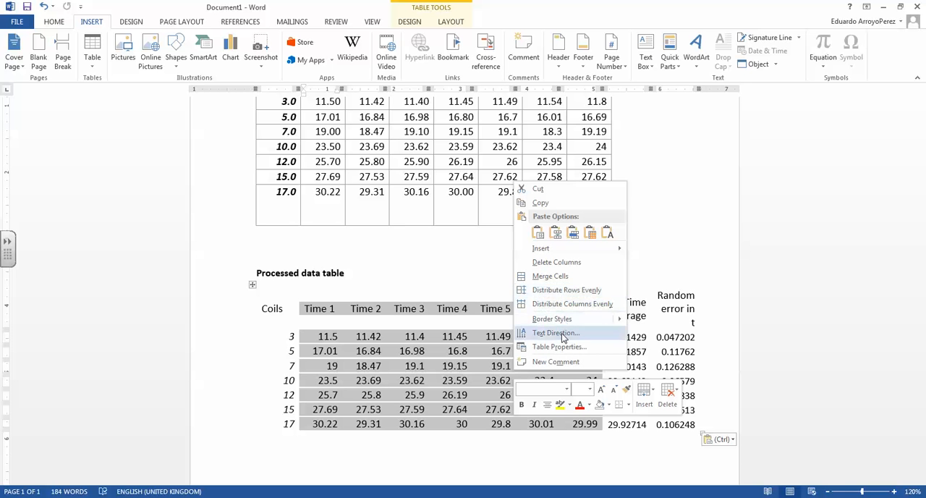
left_click(557, 261)
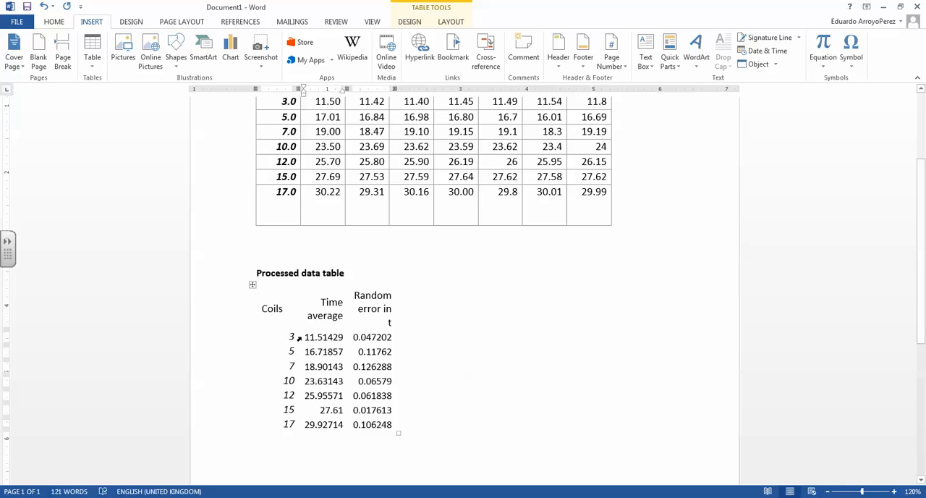
Step: Copy the raw data table's Coils column with its uncertainty and one-decimal values into the start of the processed data table
left_click(284, 308)
scroll(341, 311, "up", 2)
scroll(339, 318, "down", 2)
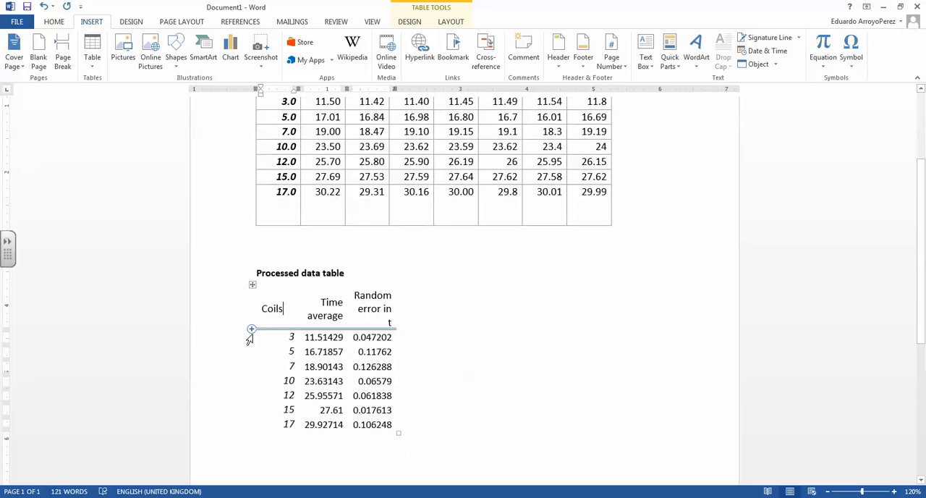
scroll(285, 295, "up", 2)
left_click(272, 154)
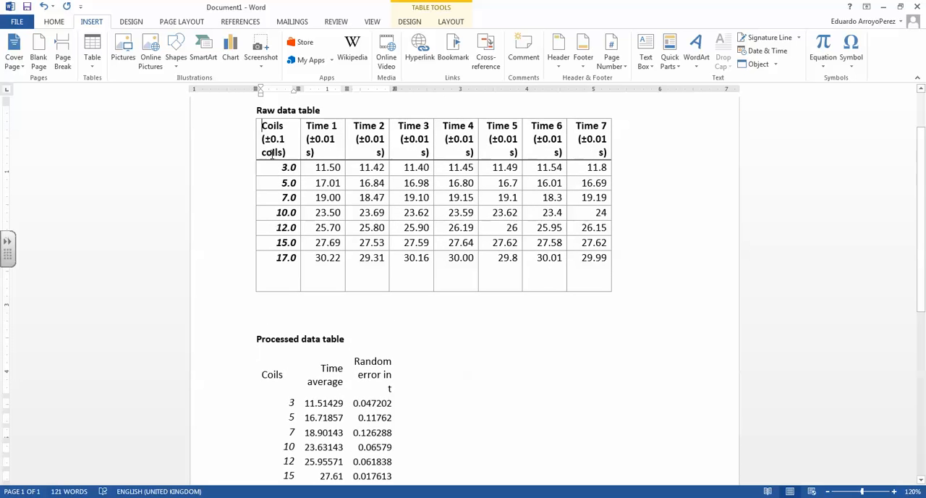
left_click_drag(272, 153, 293, 262)
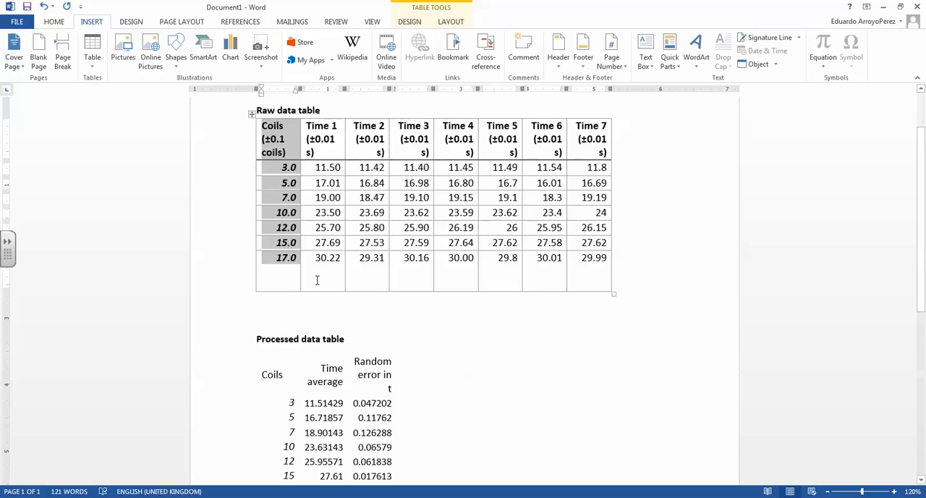
scroll(317, 280, "down", 2)
left_click_drag(262, 306, 294, 423)
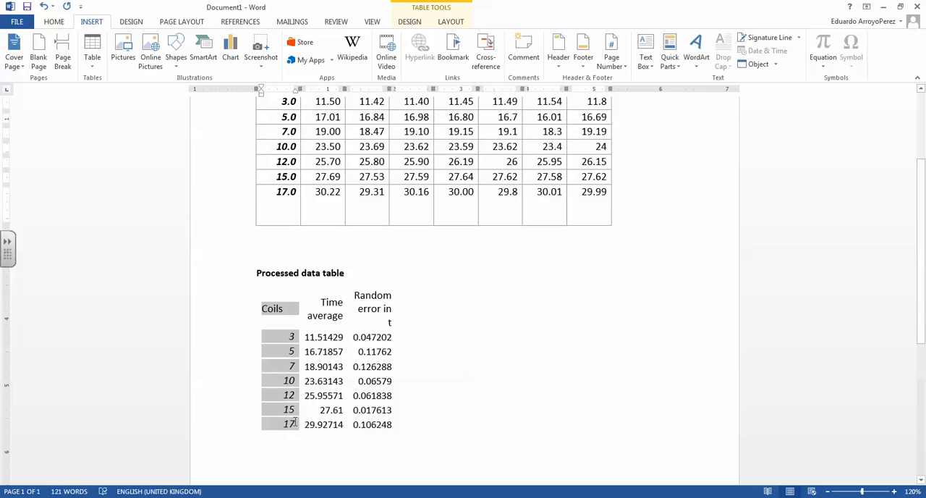
key("ctrl+v")
left_click(348, 359)
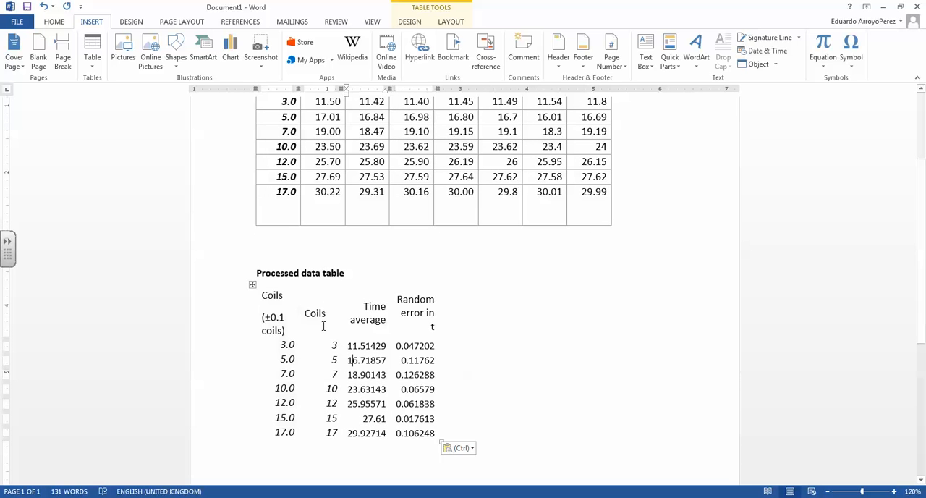
Step: Delete the old whole-number Coils column from the processed data table
left_click_drag(316, 313, 318, 432)
right_click(316, 373)
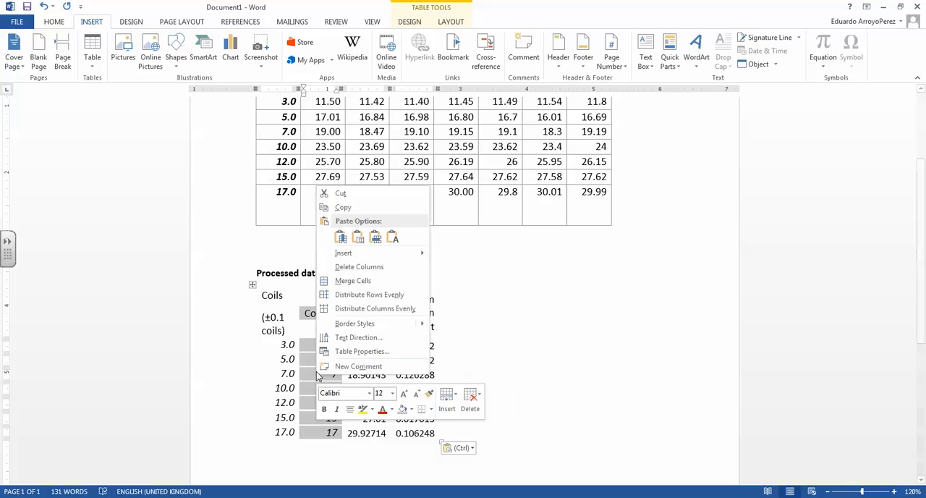
left_click(354, 266)
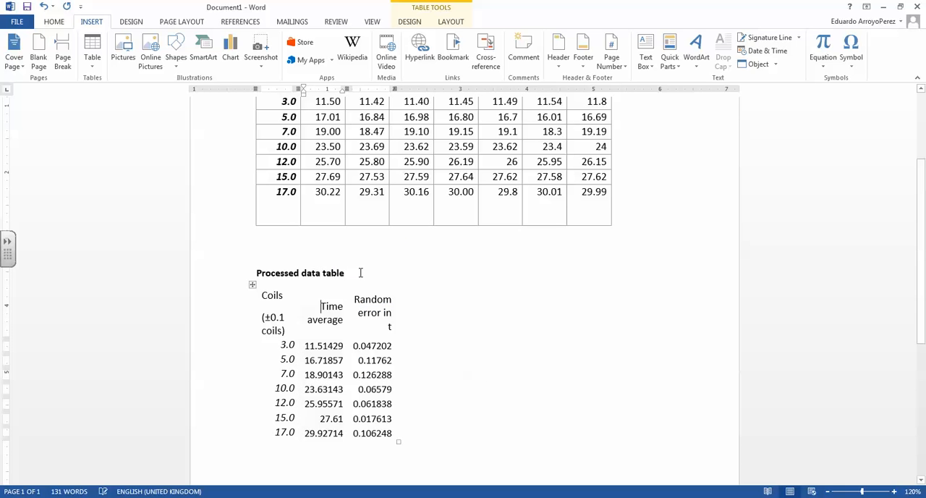
Step: Apply the bordered grid table style with a bold header row and first column to the processed data table
left_click(252, 285)
left_click(410, 23)
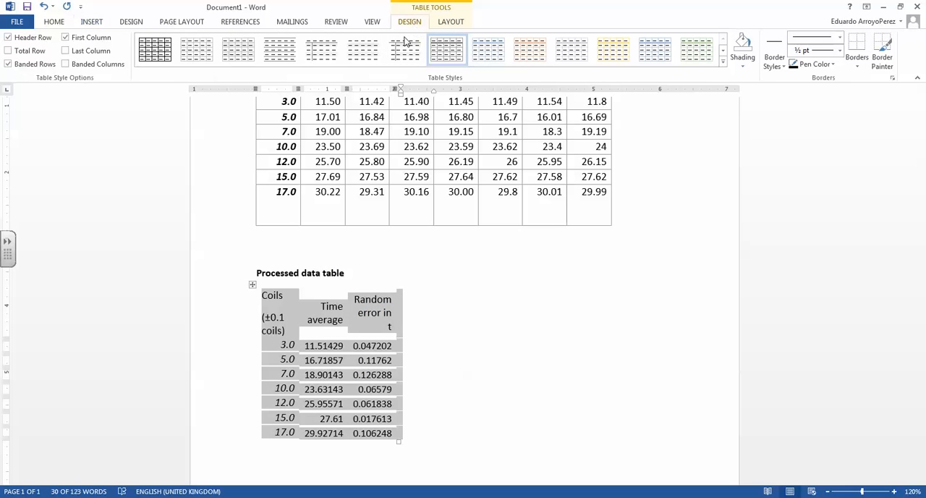
left_click(440, 58)
left_click(341, 354)
scroll(347, 325, "down", 1)
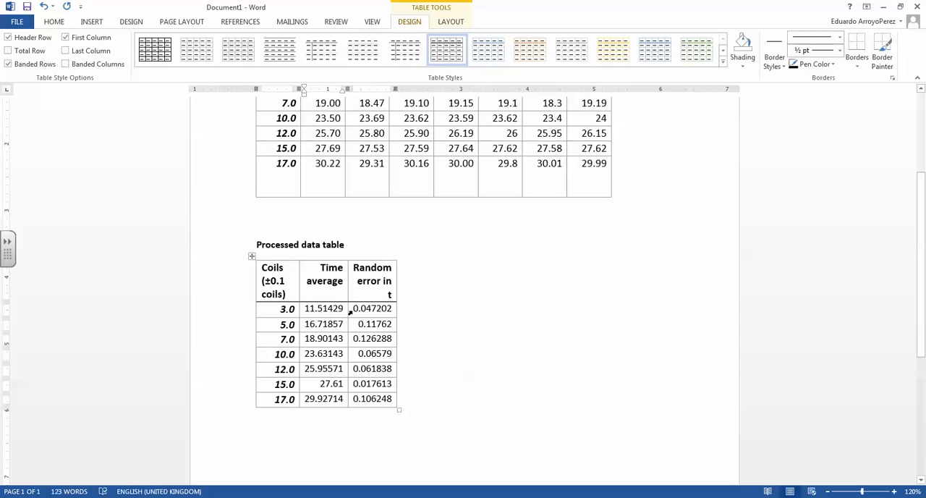
Step: Round the random error in t for 3.0 coils to 0.05 in the processed data table
left_click(311, 309)
left_click(373, 309)
key("shift+Right")
key("shift+Right")
key("shift+Right")
key("shift+Right")
key("shift+Right")
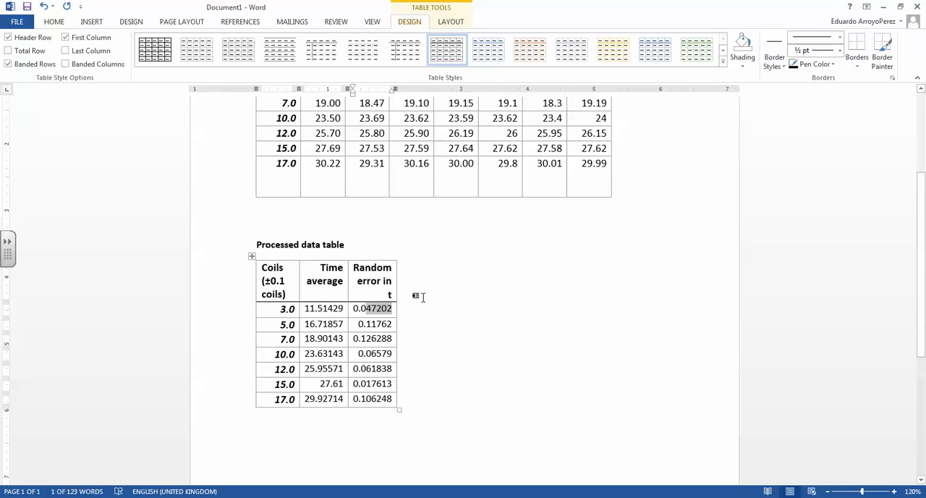
type("5")
key("Down")
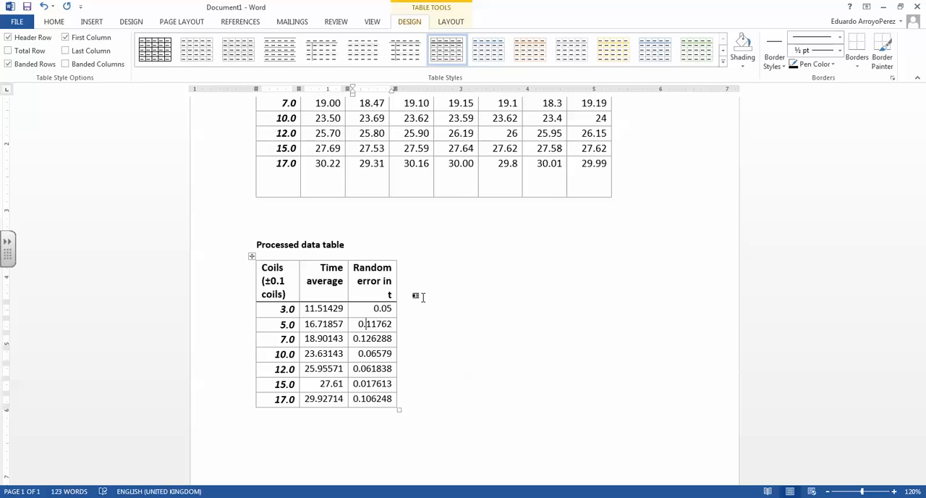
Step: Shorten the random errors in t for 5.0 and 7.0 coils to 0.1 each
key("shift+Right")
key("shift+Right")
key("shift+Right")
key("shift+Right")
key("BackSpace")
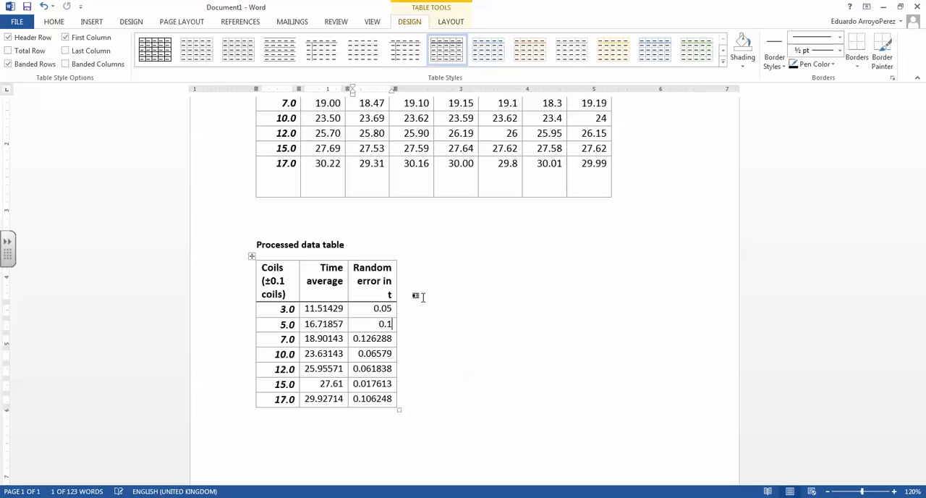
key("Down")
key("shift+Left")
key("shift+Left")
key("shift+Left")
key("shift+Left")
key("shift+Left")
key("BackSpace")
Step: Round the random error in t to 0.07 for 10.0 coils and 0.06 for 12.0 coils
key("shift+Left")
key("shift+Left")
key("shift+Left")
key("shift+Left")
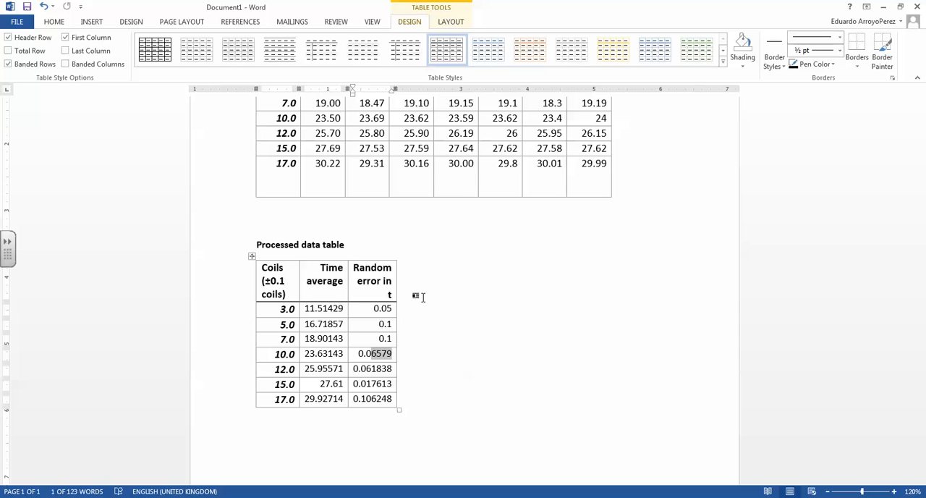
type("7")
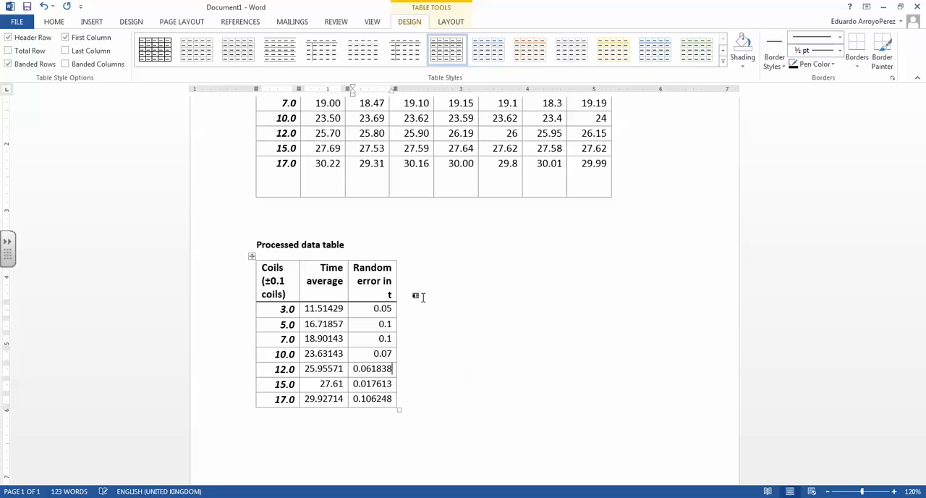
key("shift+Left")
key("shift+Left")
key("shift+Left")
key("shift+Left")
key("BackSpace")
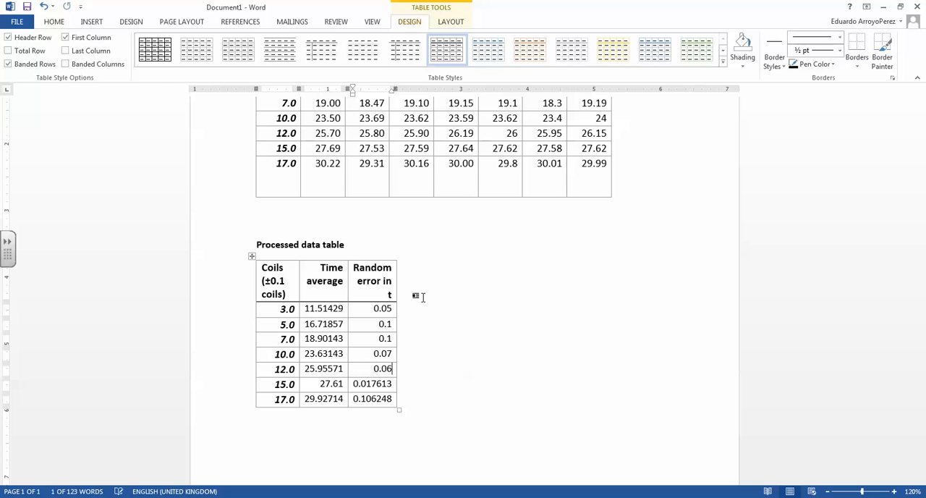
Step: Change the random error in t to 0.023 for 15.0 coils and 0.1 for 17.0 coils
key("Down")
key("shift+Left")
key("shift+Left")
key("shift+Left")
key("shift+Left")
key("shift+Left")
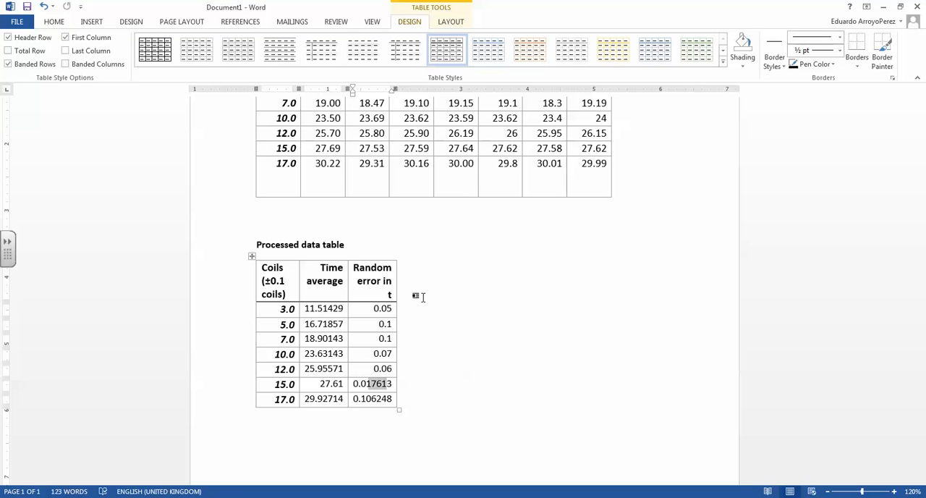
type("23")
key("Down")
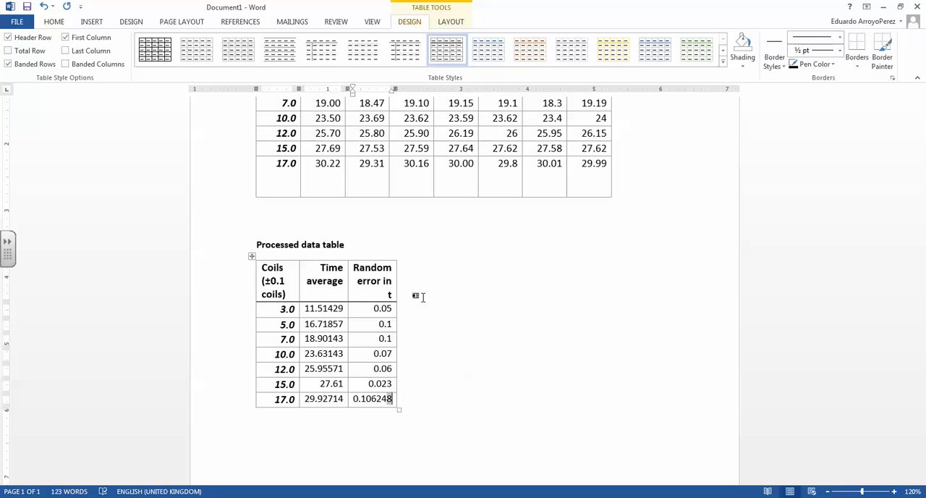
key("shift+Left")
key("shift+Left")
key("shift+Left")
key("shift+Left")
key("shift+Left")
key("BackSpace")
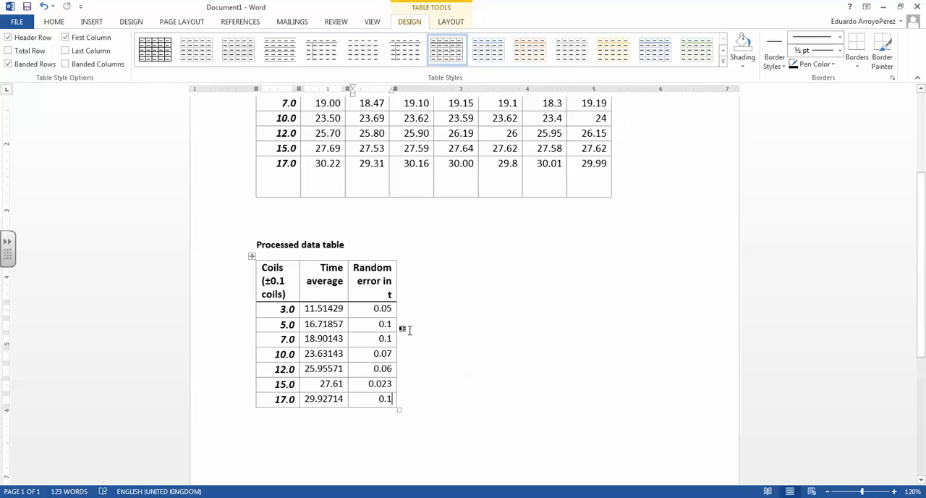
left_click(378, 323)
left_click(384, 324)
left_click(313, 308)
left_click(387, 309)
left_click_drag(382, 309, 389, 311)
Step: Shorten the time average to 11.51 for 3.0 coils and 16.7 for 5.0 coils, matching each row's error decimals
left_click(328, 308)
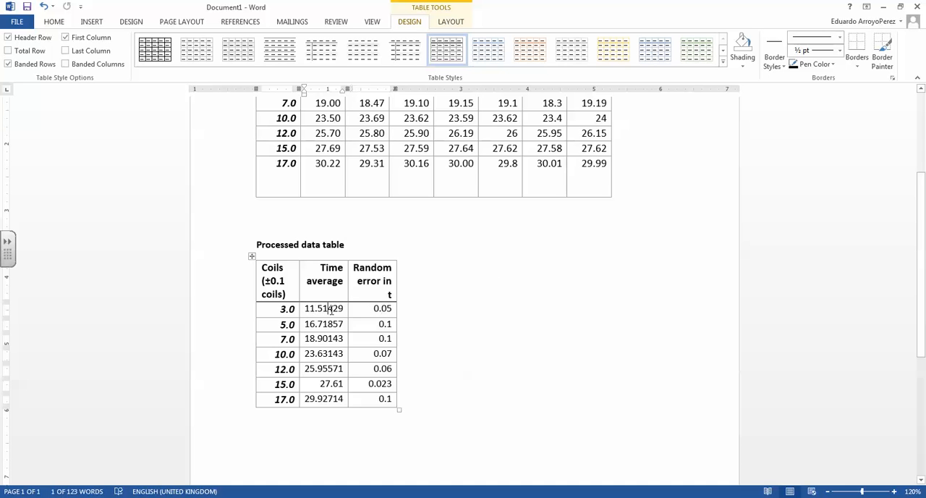
key("Delete")
key("Delete")
key("Delete")
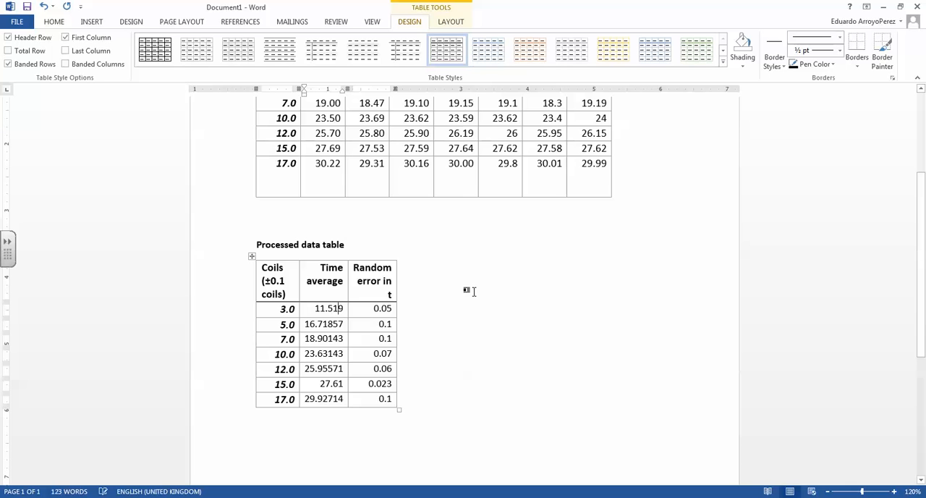
left_click(319, 324)
left_click(324, 325)
key("Delete")
key("Delete")
key("Delete")
key("Delete")
Step: Shorten the time average to 18.9 for 7.0 coils and 23.63 for 10.0 coils
left_click(325, 339)
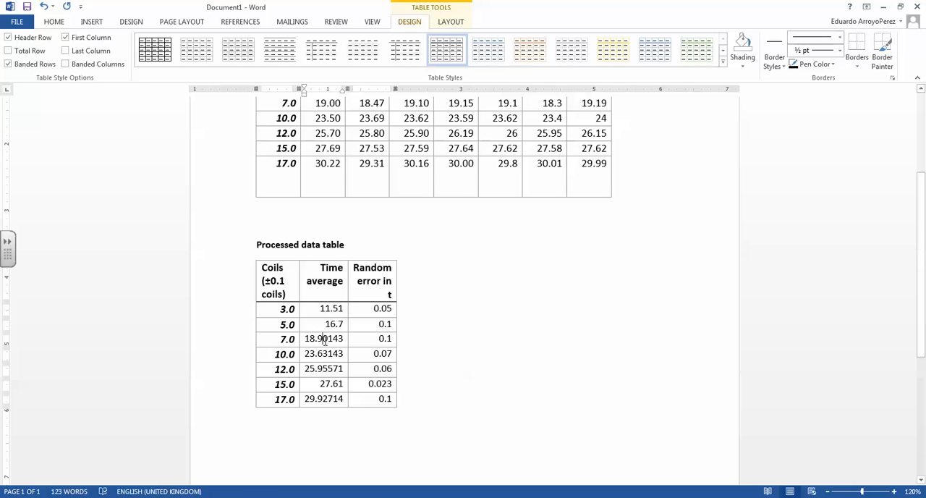
key("Delete")
key("Delete")
key("Delete")
key("Delete")
left_click(324, 352)
key("Delete")
key("Delete")
key("Delete")
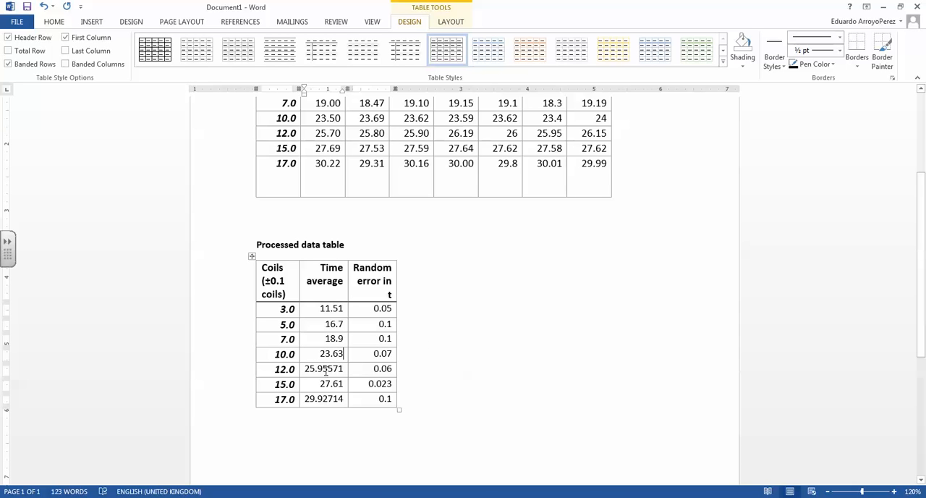
Step: Round the time average for 12.0 coils to 25.96
left_click(325, 369)
key("shift+Right")
key("shift+Right")
key("shift+Right")
key("shift+Right")
type("6")
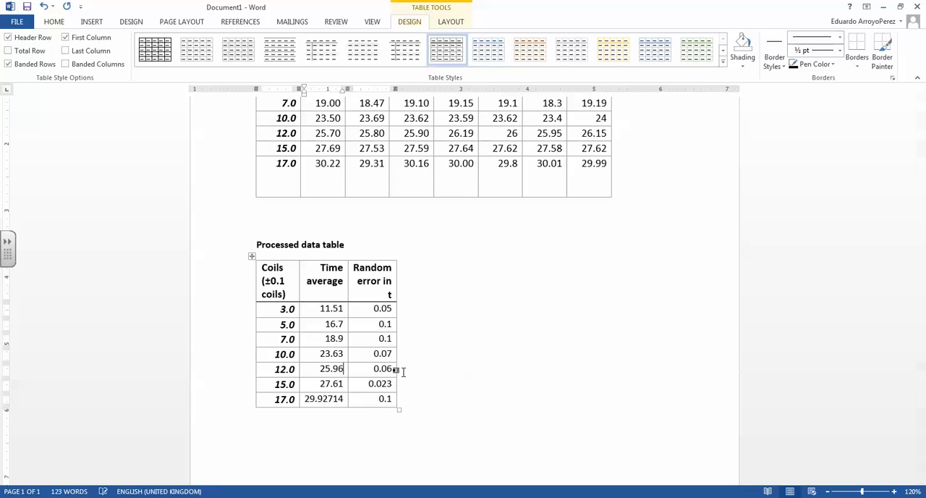
Step: Shorten the random error for 15.0 coils to 0.02 and the time average for 17.0 coils to 29.9
key("Down")
left_click(392, 384)
key("BackSpace")
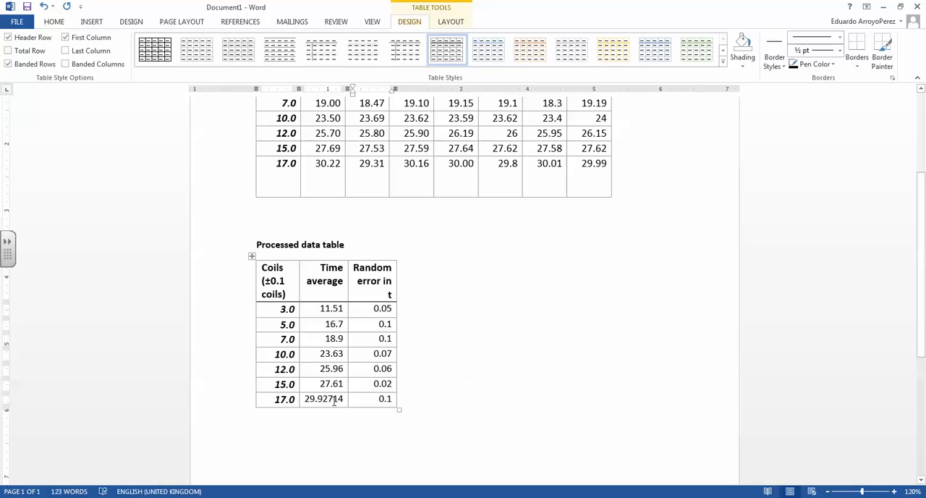
left_click_drag(321, 399, 340, 398)
key("BackSpace")
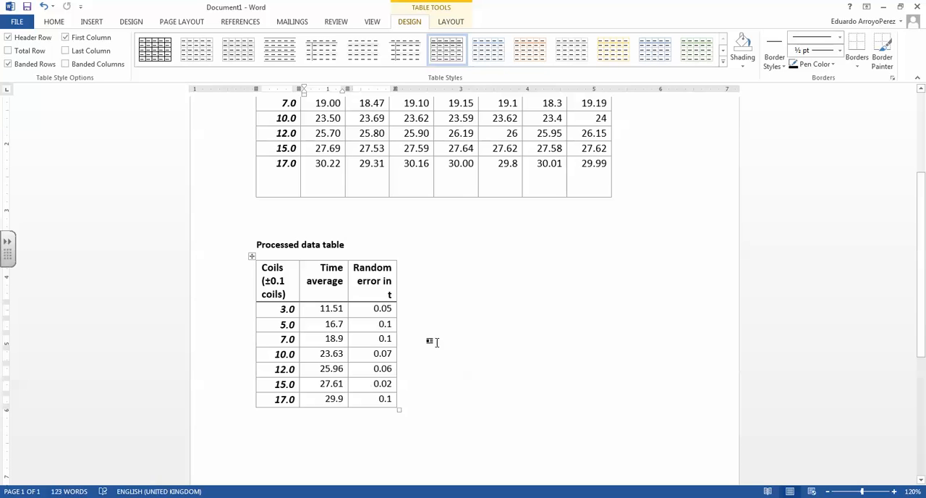
left_click(436, 342)
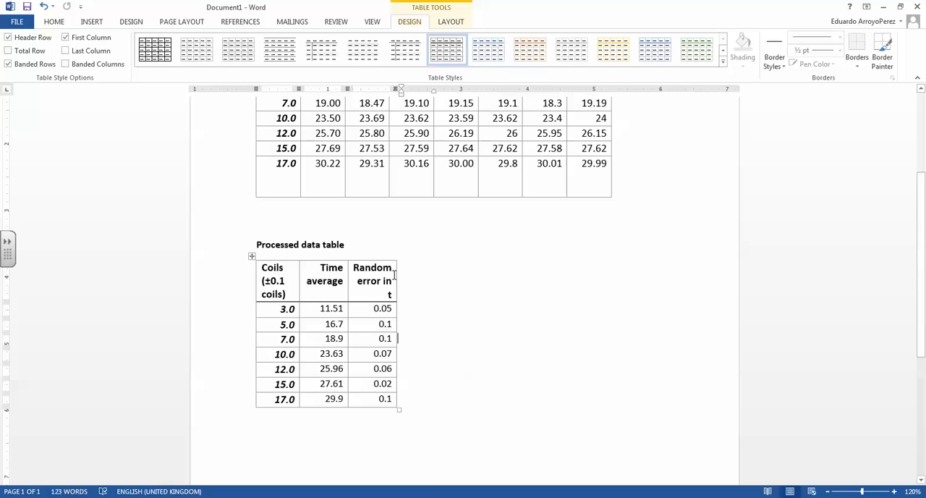
Step: Compare the raw data table's Coils heading and its uncertainty with the decimal places of the coil values
scroll(498, 339, "up", 1)
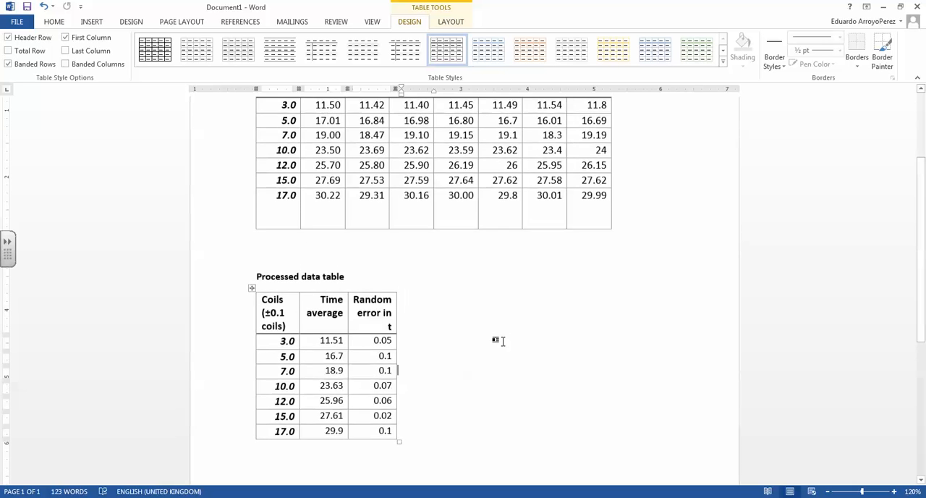
scroll(499, 339, "up", 3)
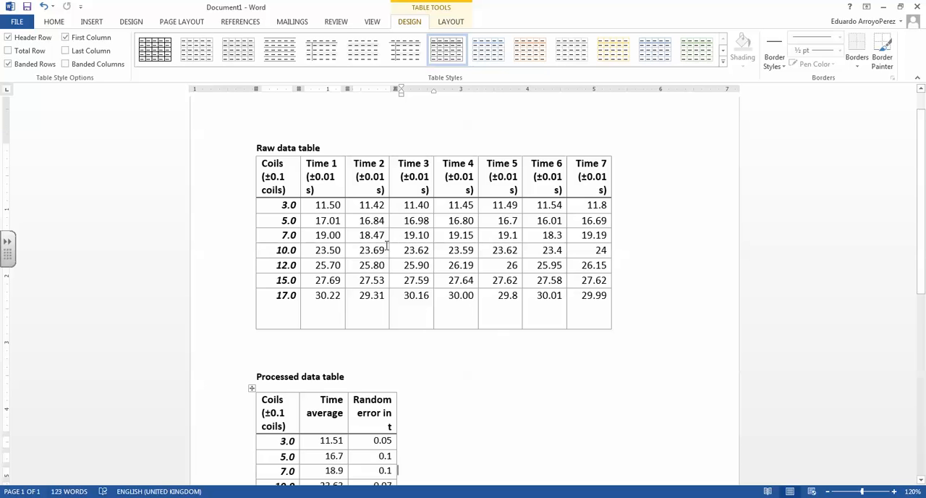
double_click(270, 166)
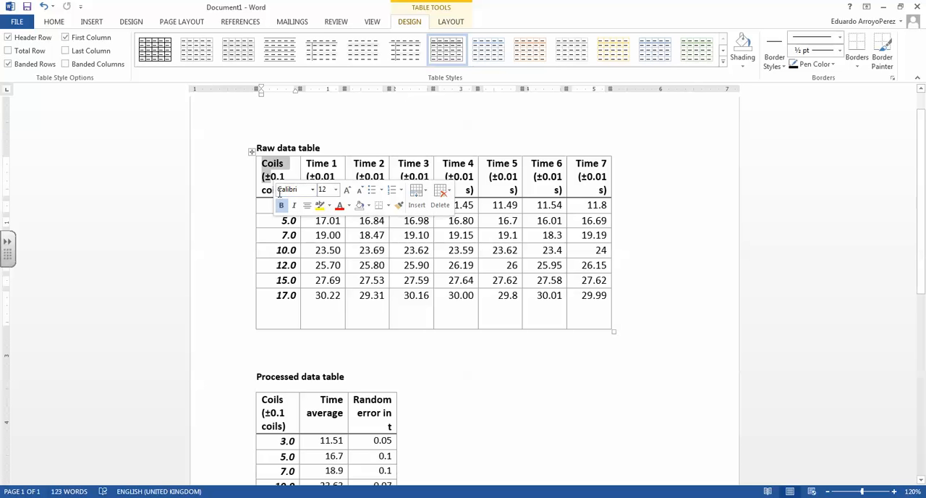
left_click_drag(264, 190, 281, 177)
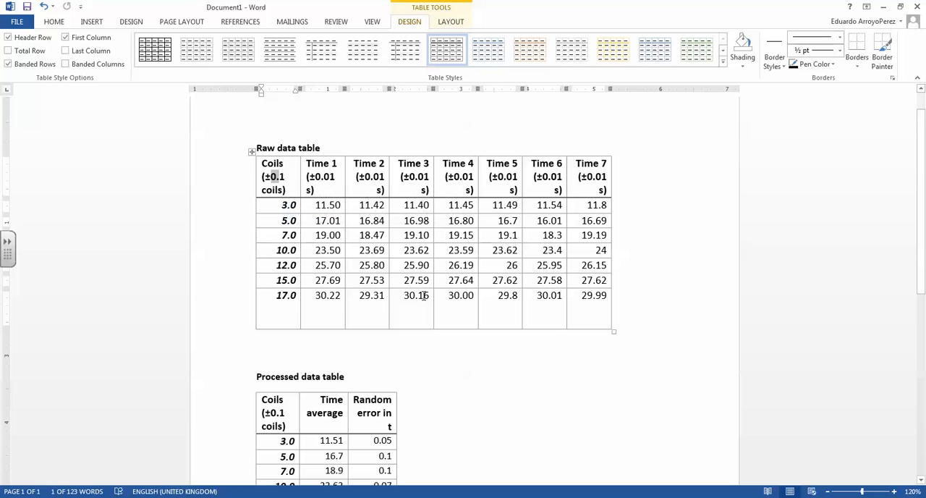
left_click(467, 276)
left_click(292, 207)
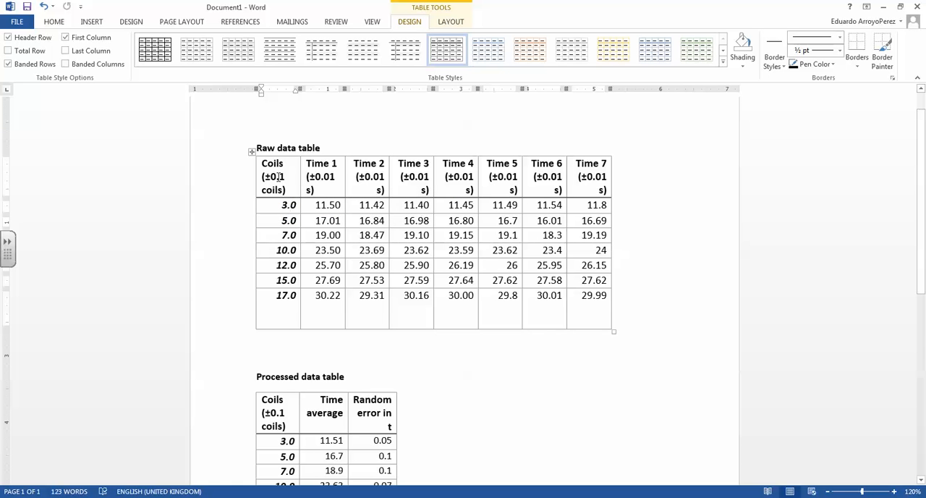
left_click(278, 176)
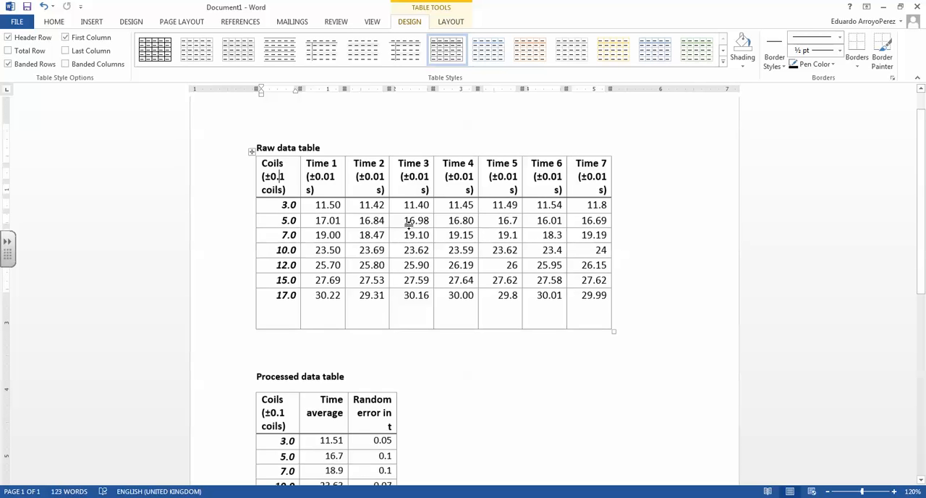
Step: Review the Coils, Time average and Random error columns of the processed data table
scroll(413, 221, "down", 3)
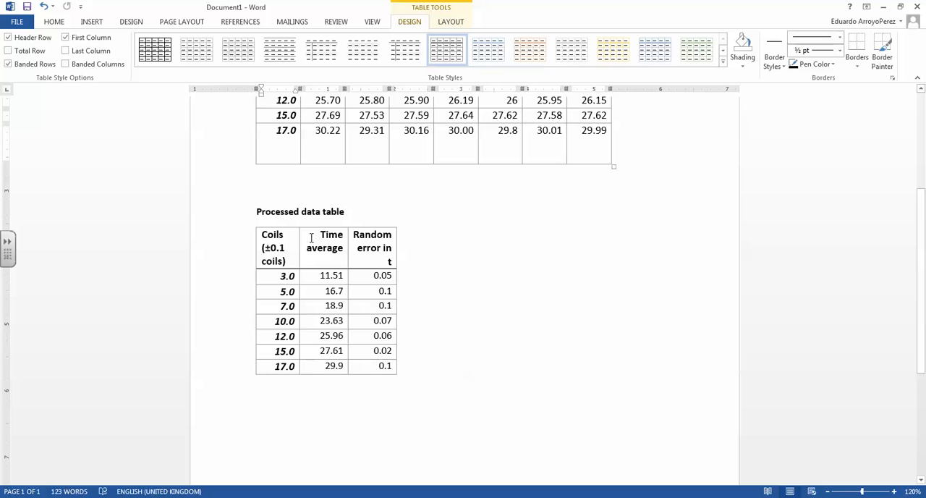
left_click_drag(311, 237, 327, 355)
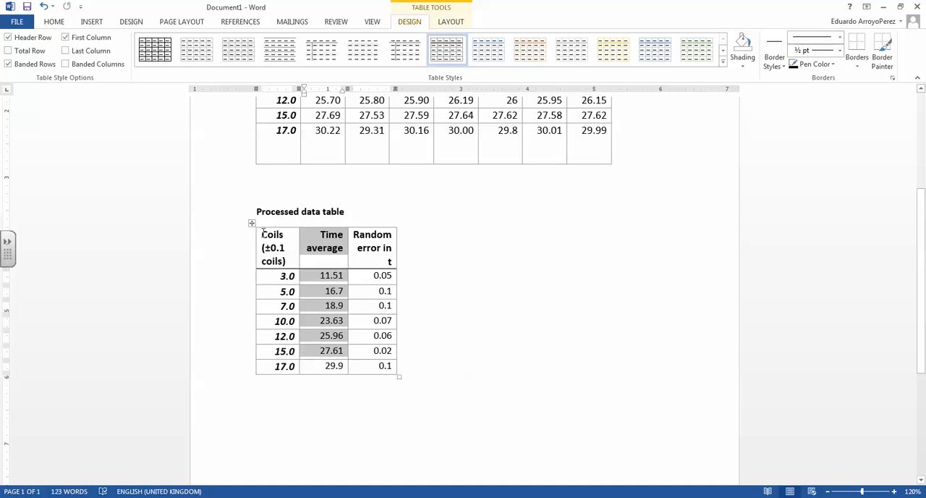
left_click_drag(263, 233, 286, 365)
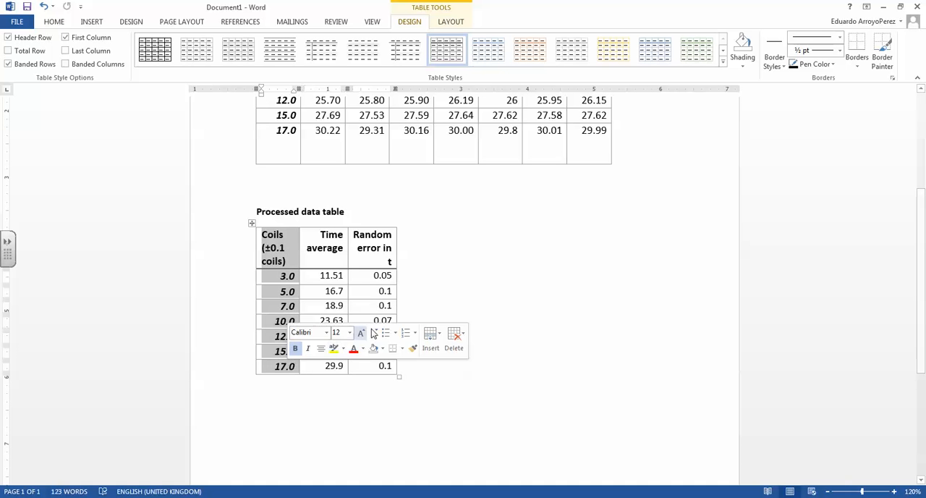
left_click(391, 284)
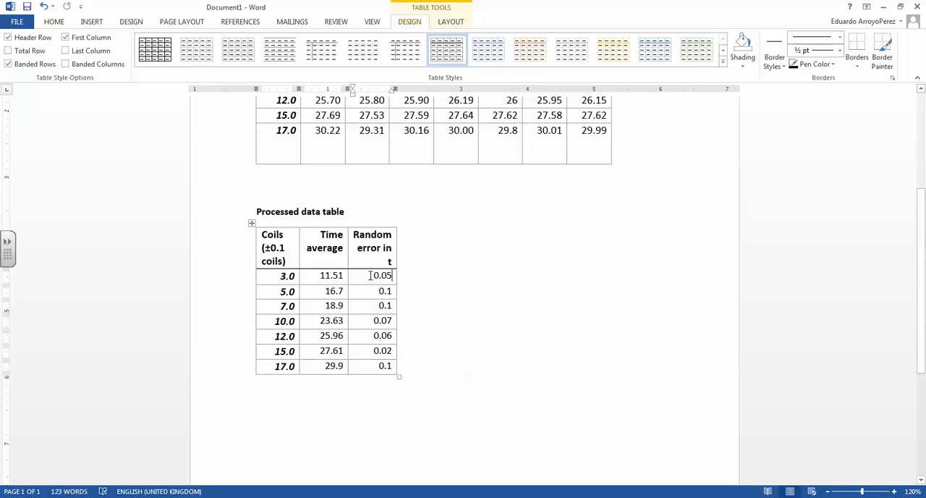
left_click_drag(371, 274, 391, 368)
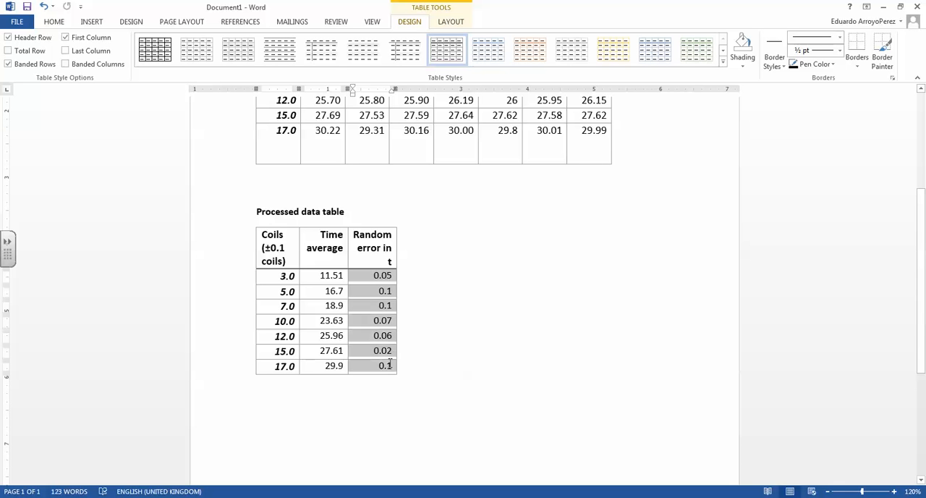
left_click(361, 237)
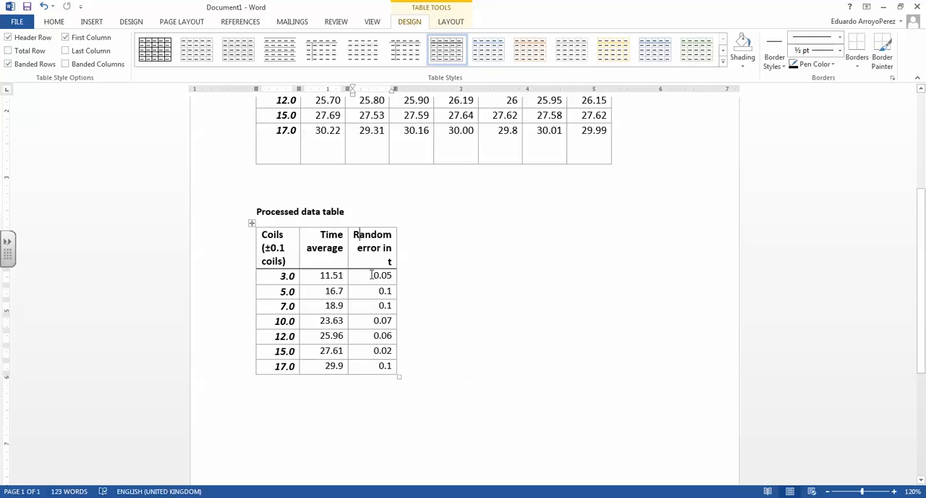
scroll(470, 263, "up", 4)
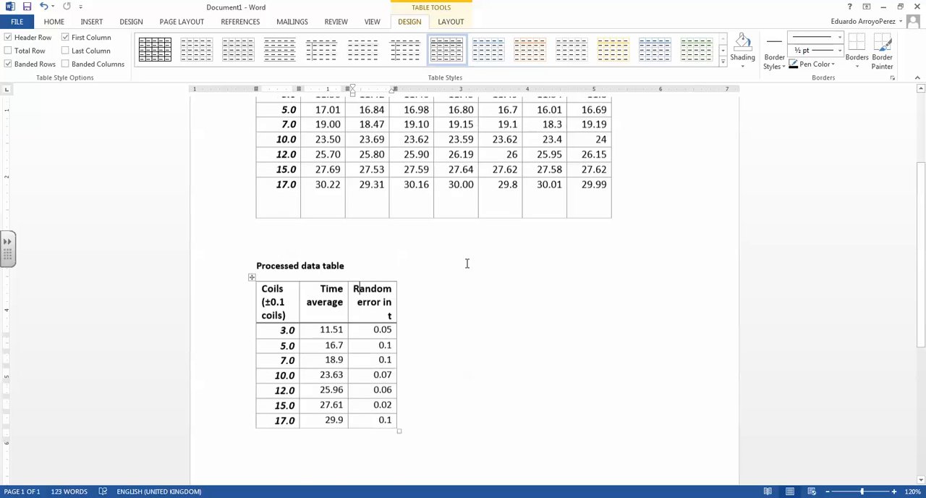